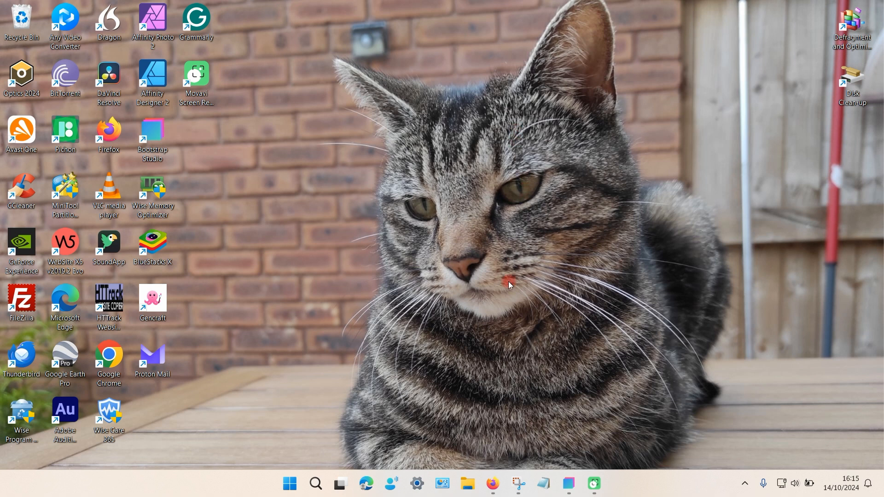
Step: Switch to Firefox and add the existing domain pondhaven.xyz to the Cloudflare account
click(489, 484)
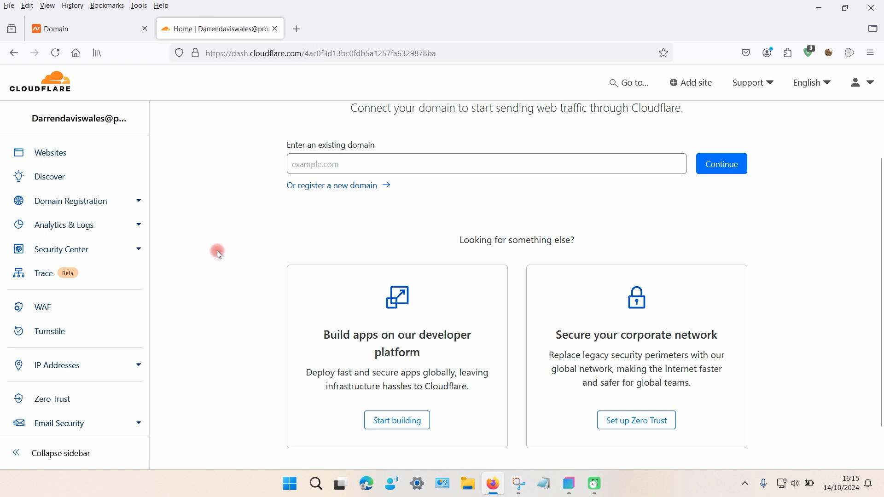
scroll(216, 272, up, 2)
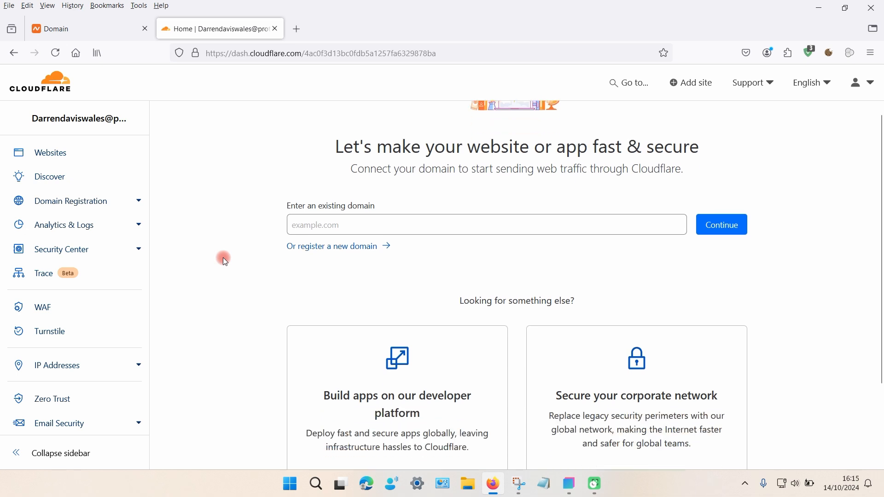
click(301, 226)
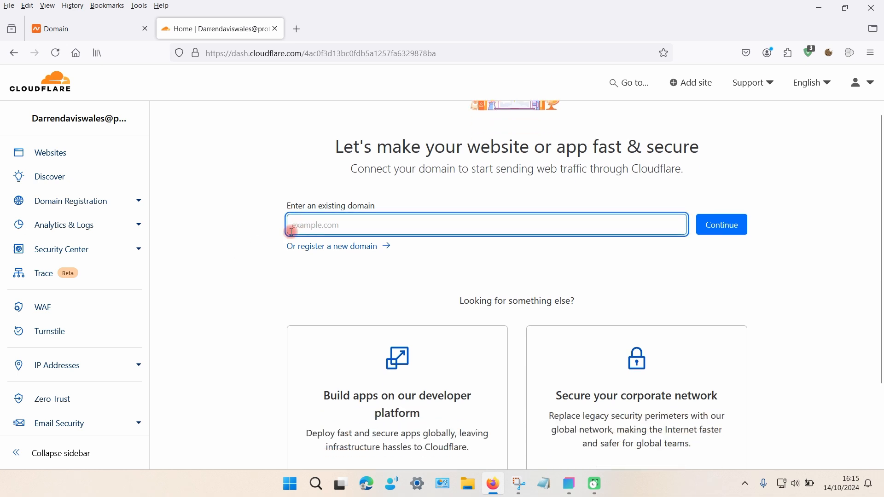
text(pon)
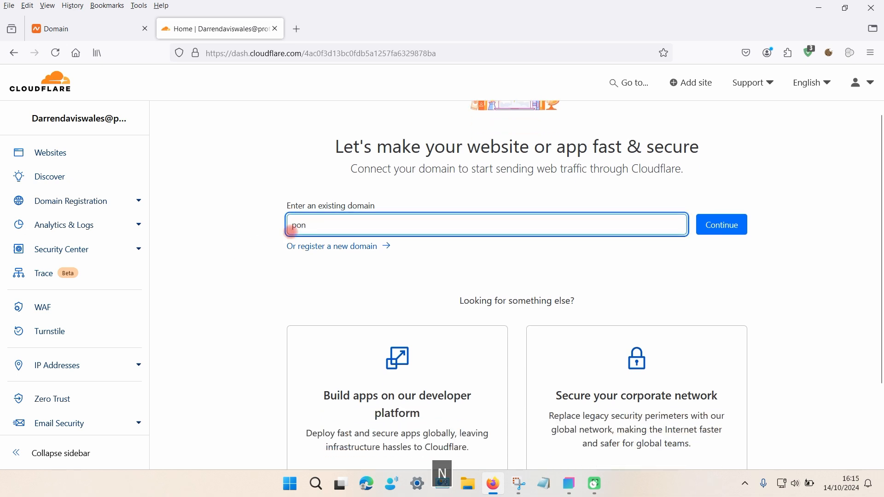
text(dh)
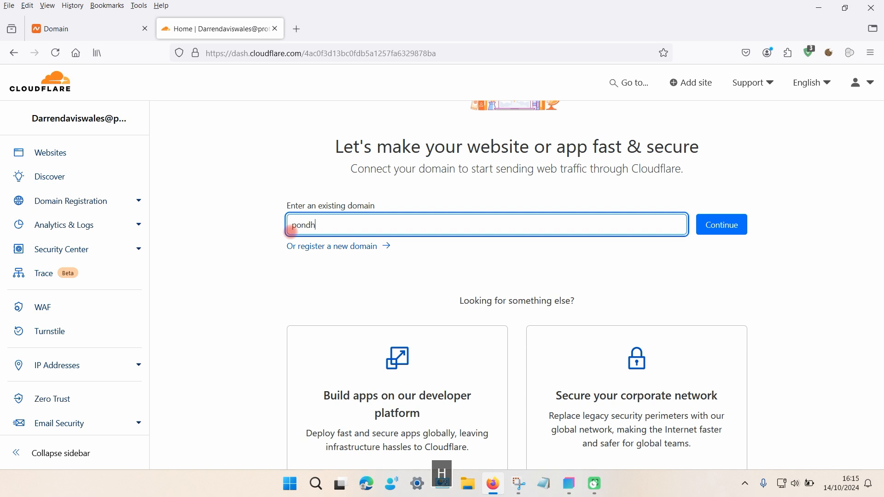
text(aven.xyz)
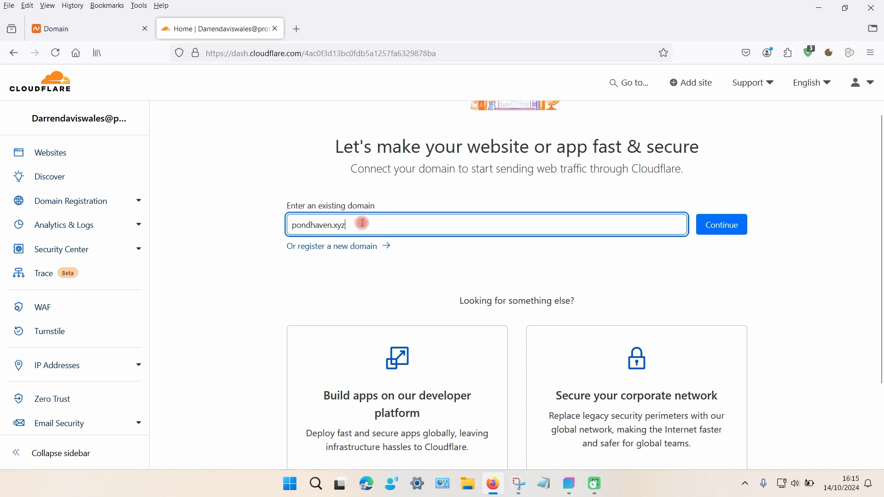
click(726, 232)
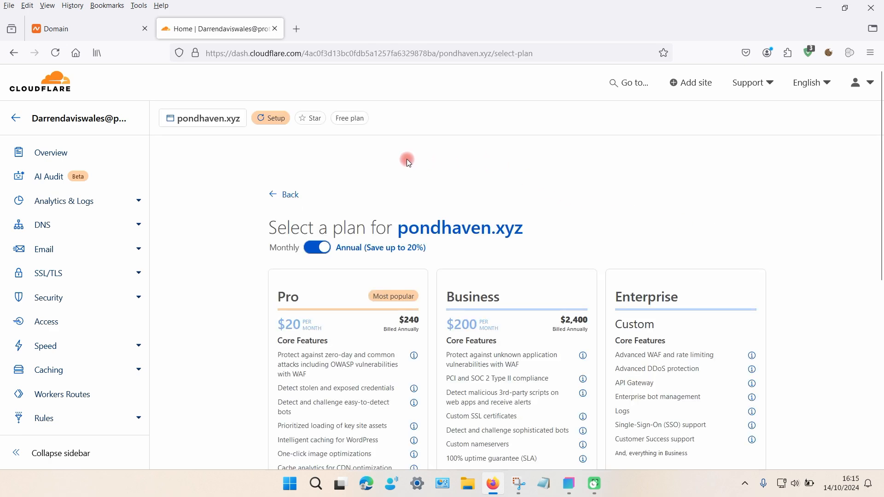
Step: Choose the Free plan for pondhaven.xyz and bring up the assigned Cloudflare nameservers on its overview page
scroll(408, 161, down, 7)
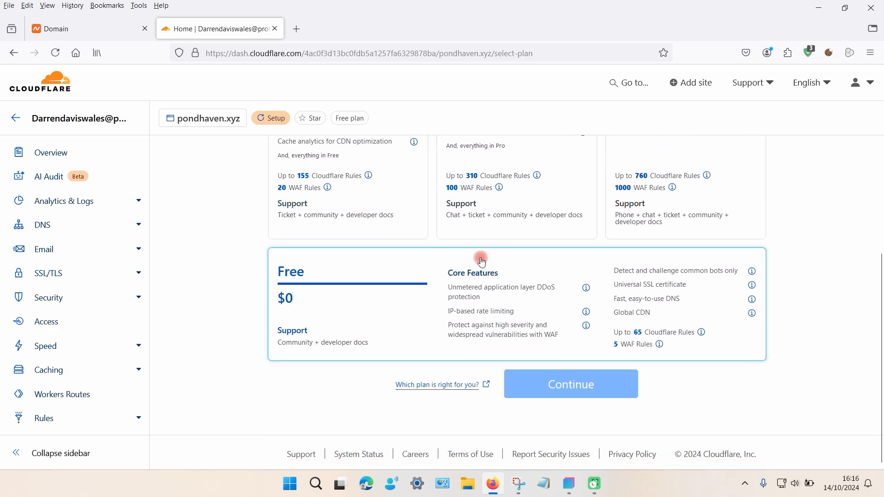
click(328, 268)
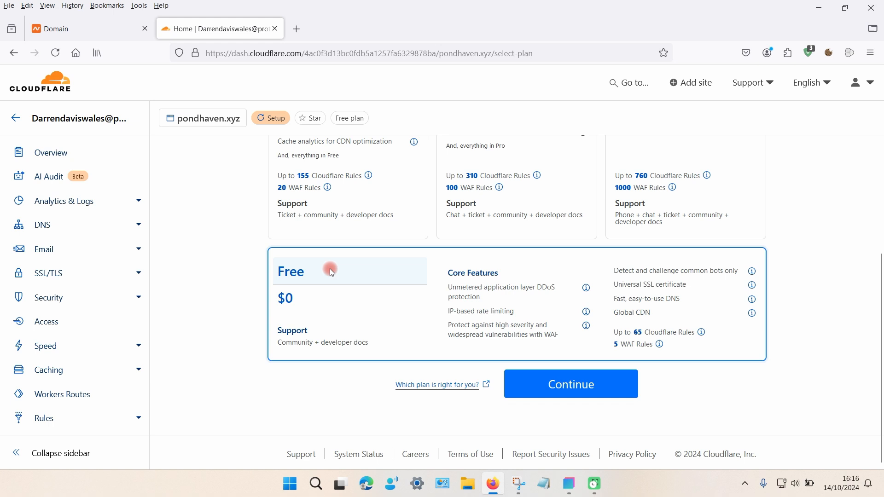
click(556, 377)
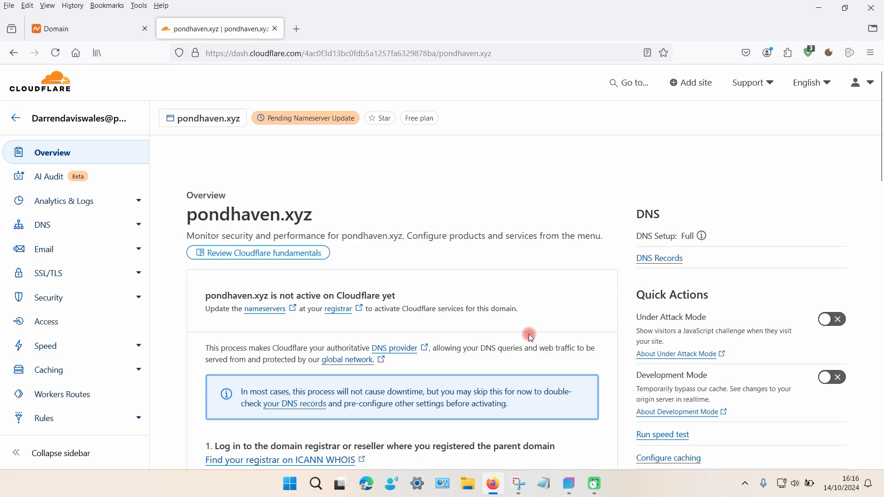
scroll(373, 236, down, 3)
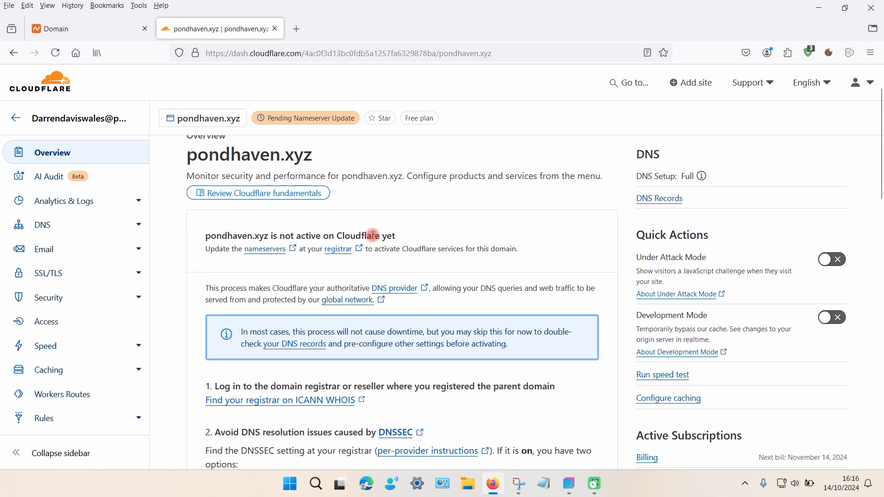
scroll(373, 236, down, 8)
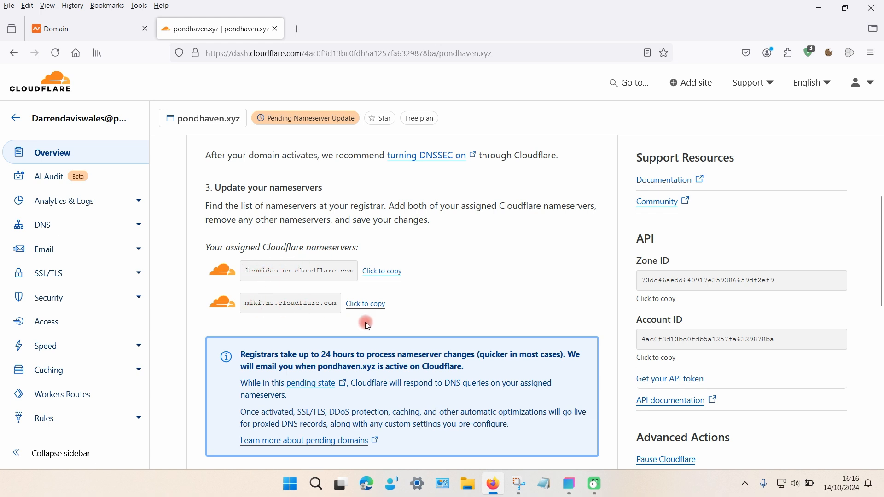
Step: In Namecheap, set the nameservers option of pondhaven.xyz to Custom DNS
click(90, 32)
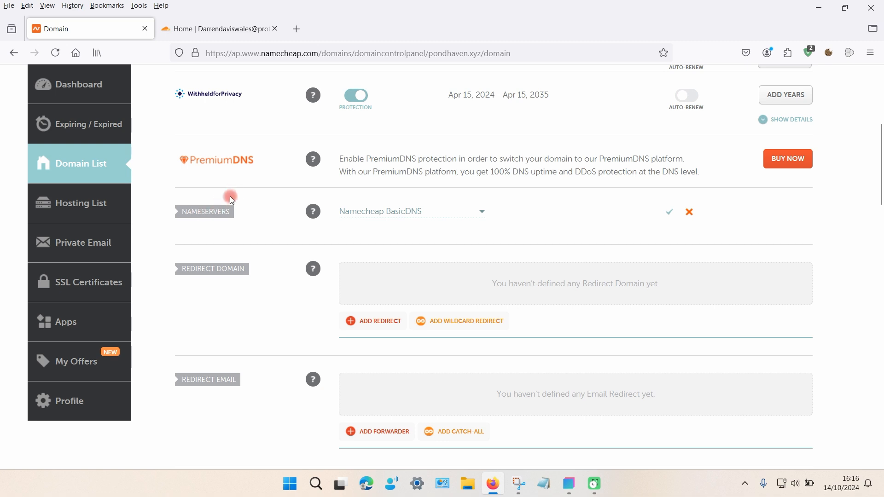
click(480, 211)
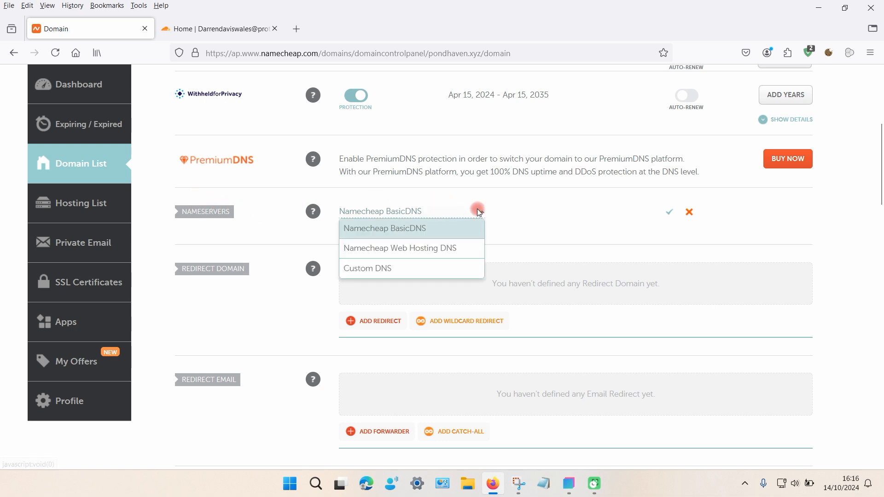
click(369, 271)
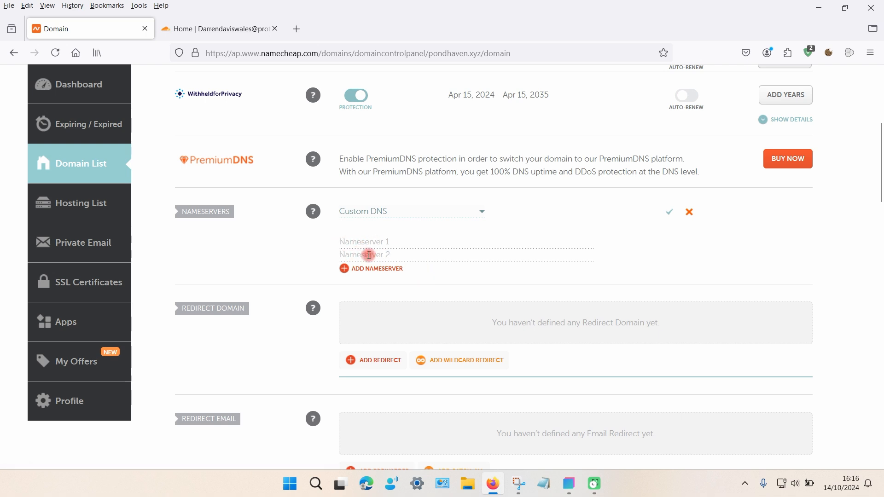
Step: Copy the first assigned nameserver, leonidas.ns.cloudflare.com, from the pondhaven.xyz overview in Cloudflare into Nameserver 1 in Namecheap
click(215, 32)
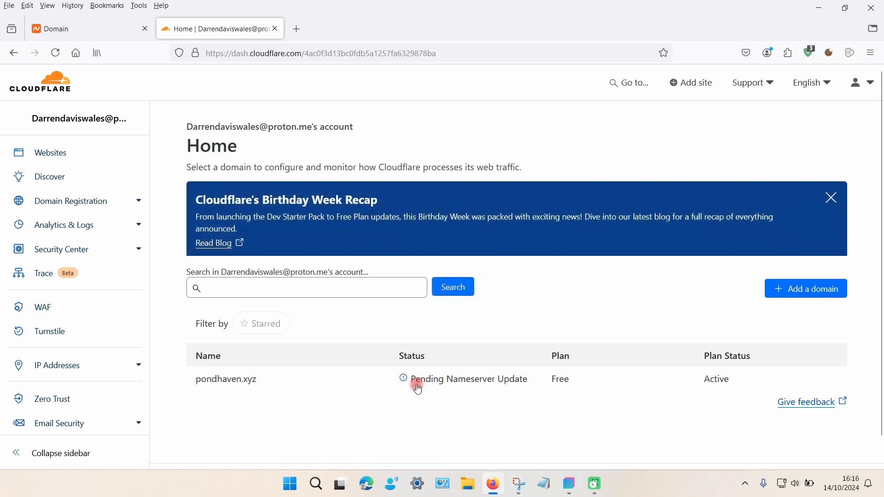
click(430, 379)
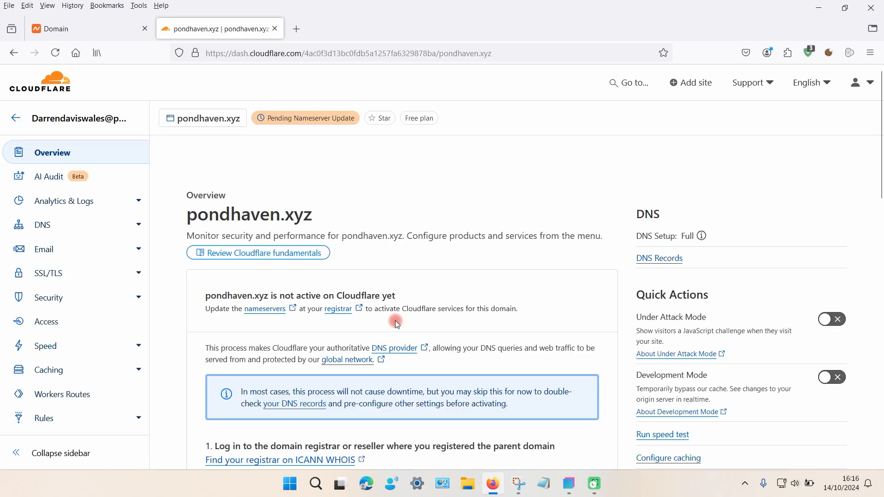
scroll(395, 322, down, 10)
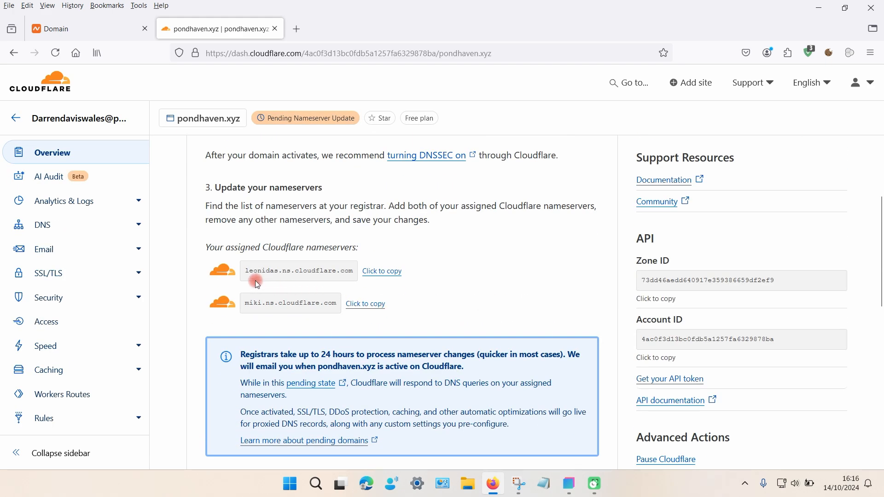
click(381, 272)
click(108, 25)
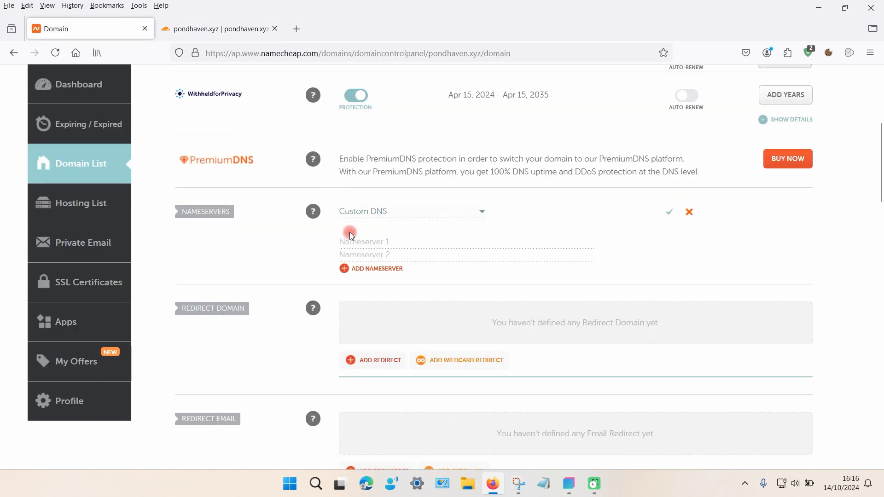
right_click(358, 241)
click(402, 326)
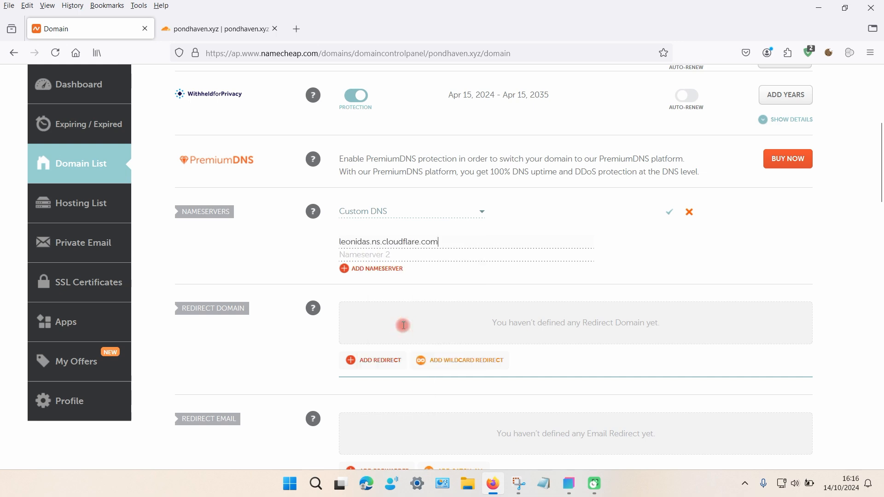
Step: Copy the second Cloudflare nameserver, miki.ns.cloudflare.com, into Nameserver 2 in Namecheap and save the nameservers
click(205, 29)
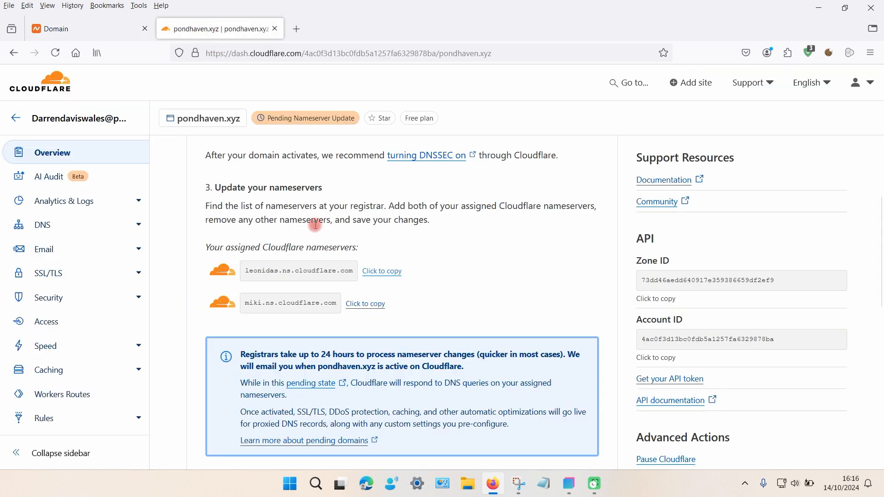
click(365, 305)
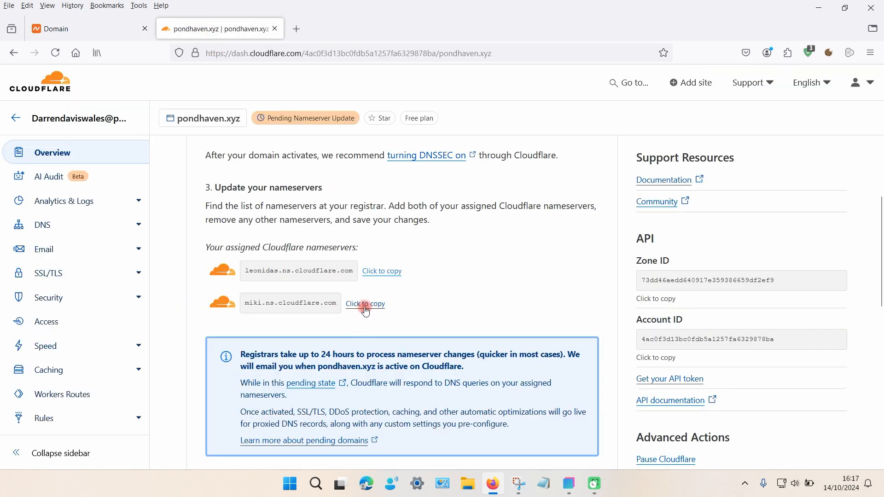
click(90, 33)
right_click(359, 255)
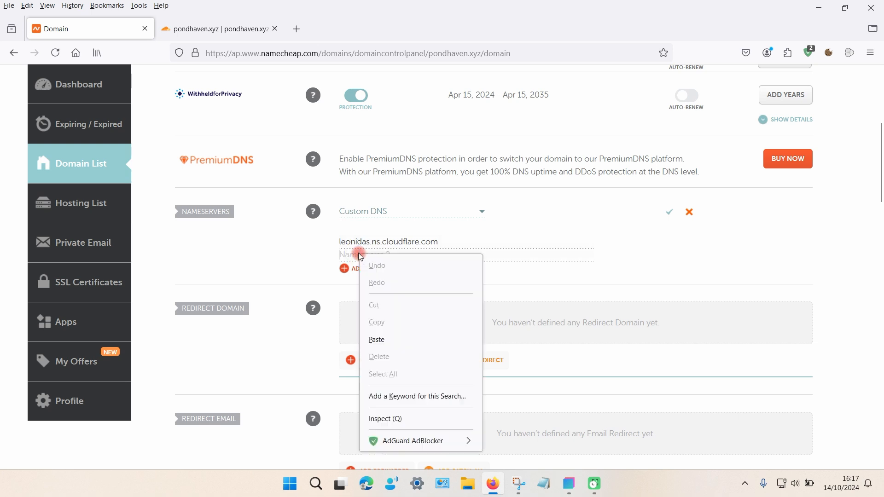
click(414, 339)
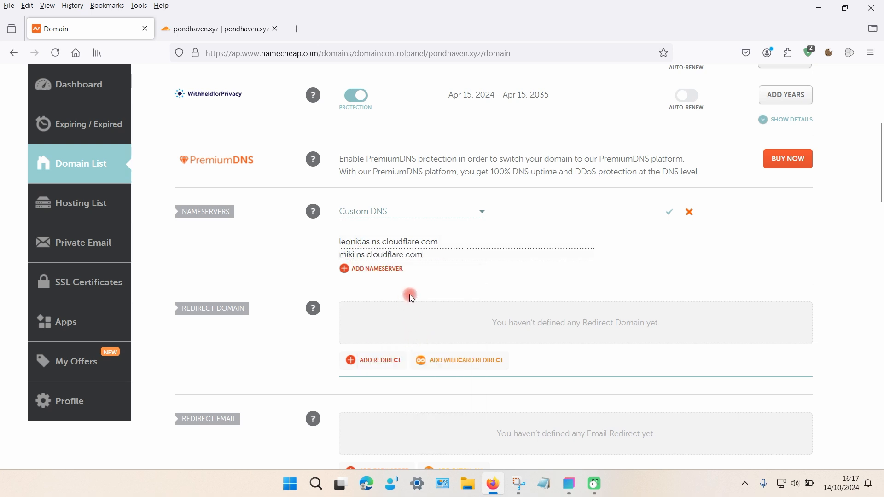
click(670, 212)
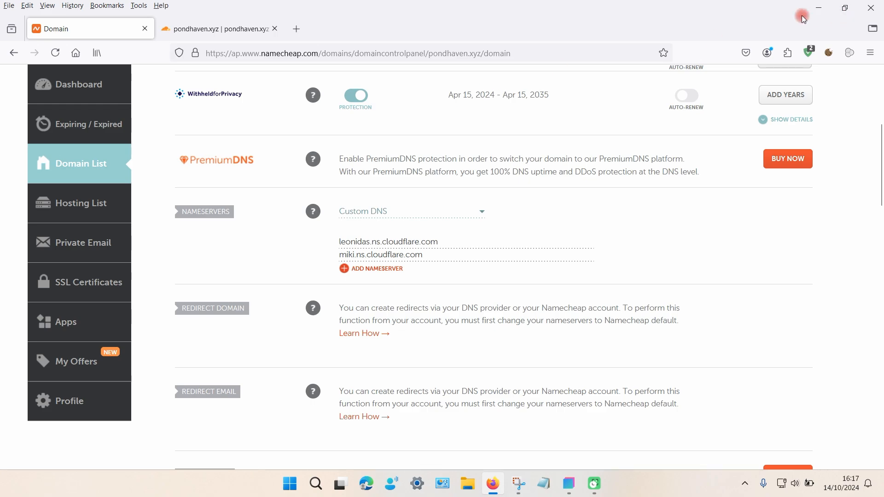
Step: Switch to Bootstrap Studio and start adding a new website through the website management of the publish settings
click(822, 8)
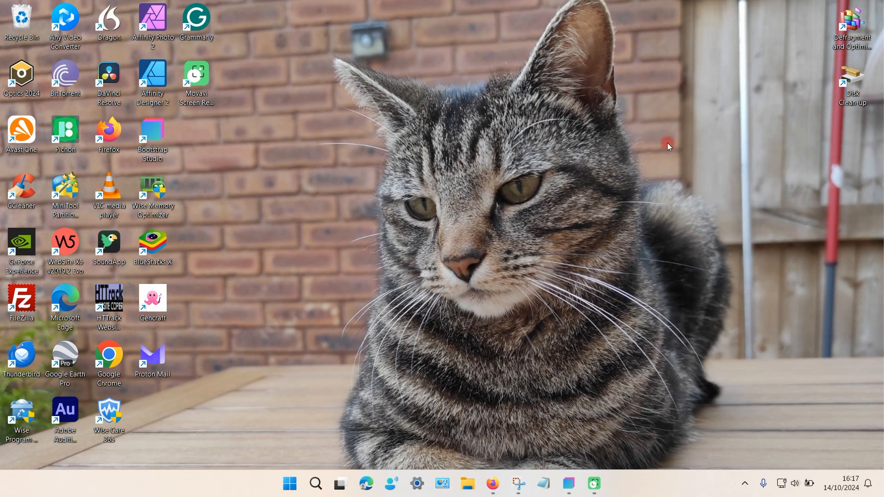
click(569, 484)
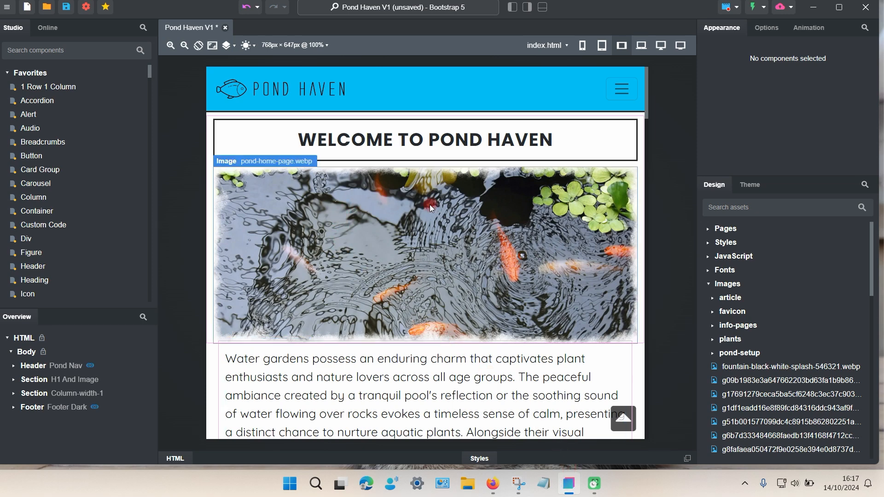
click(792, 11)
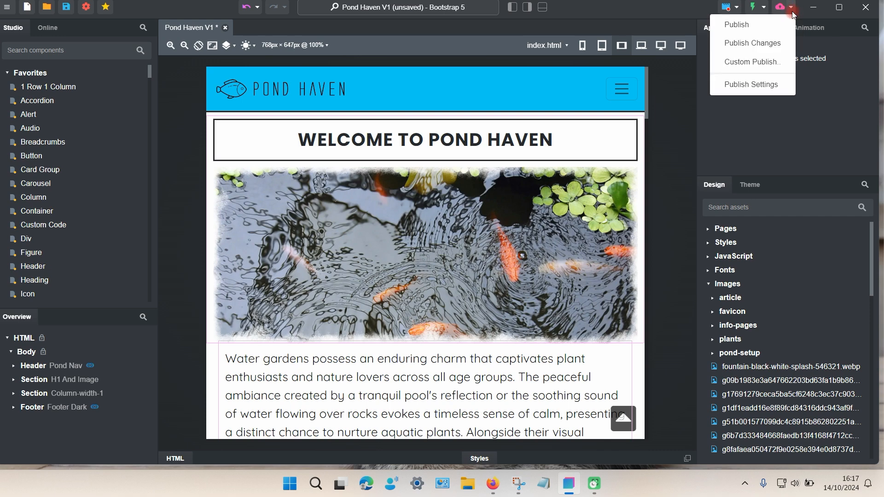
click(762, 85)
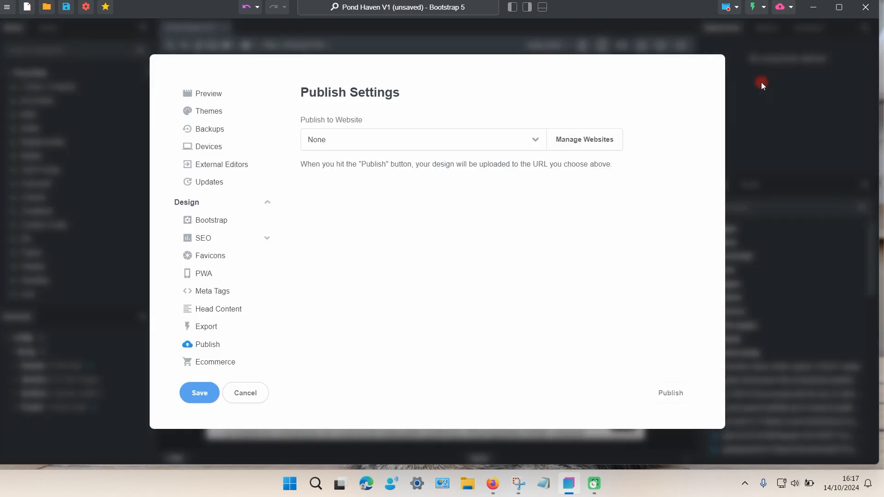
click(590, 143)
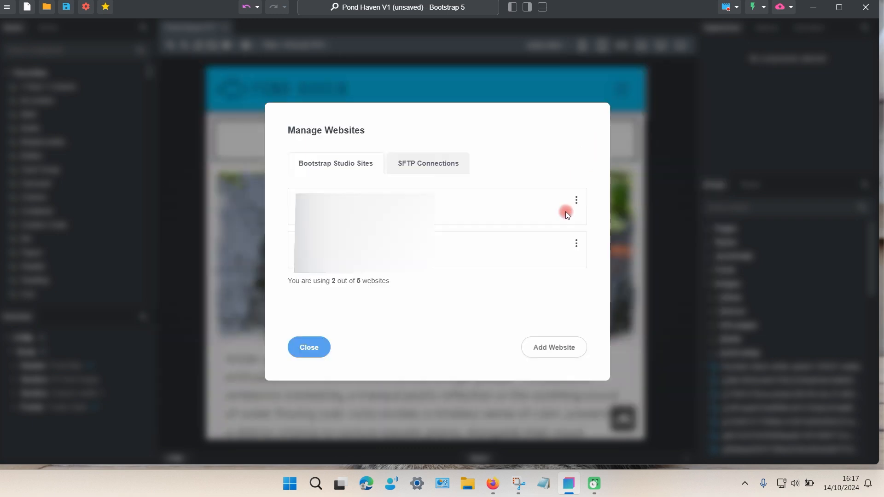
click(551, 352)
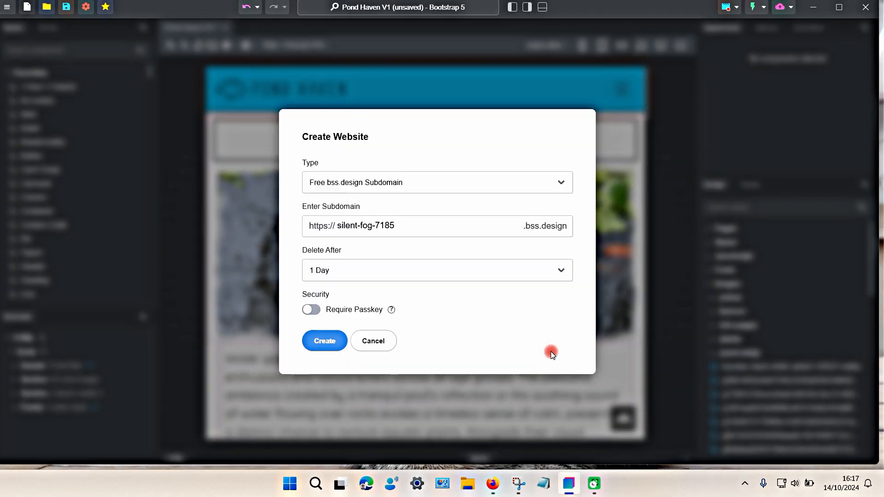
Step: Set the new website's type to Custom Domain, enter pondhaven.xyz as the domain and check it
click(342, 182)
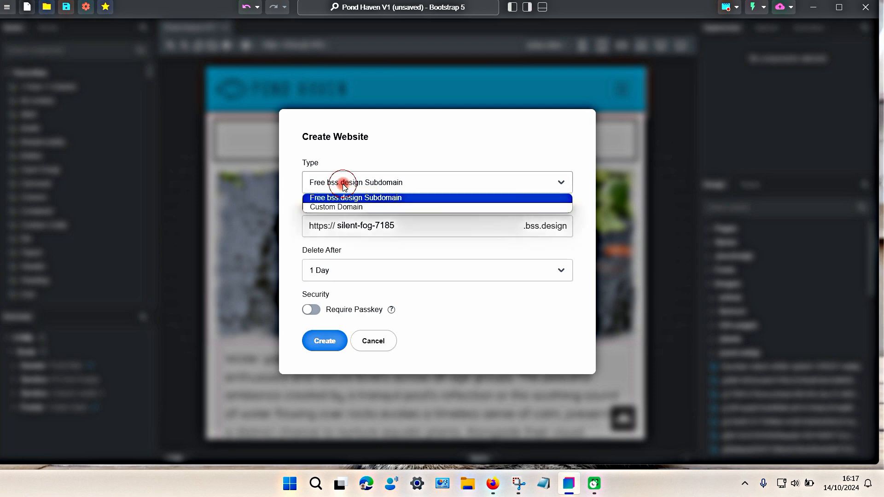
click(385, 207)
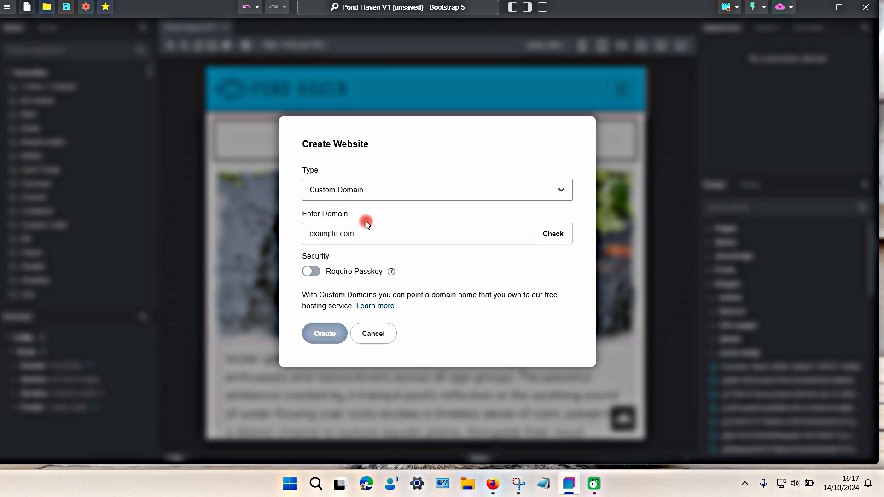
click(362, 239)
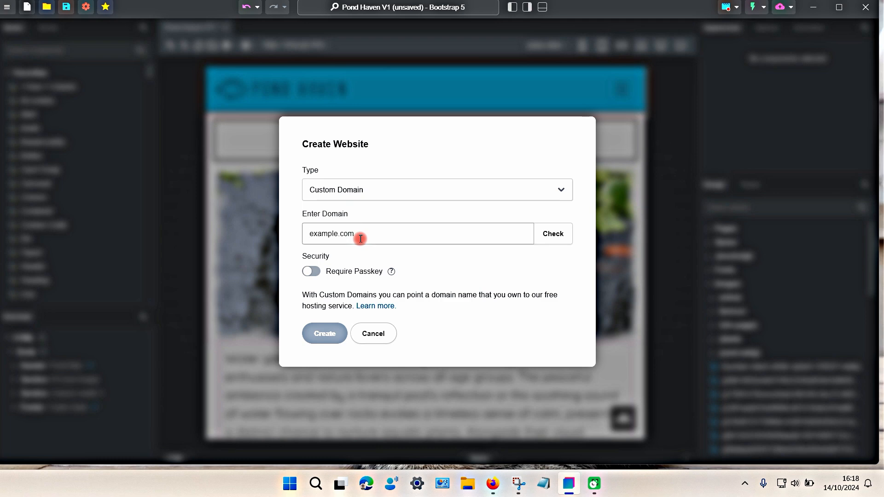
text(pond)
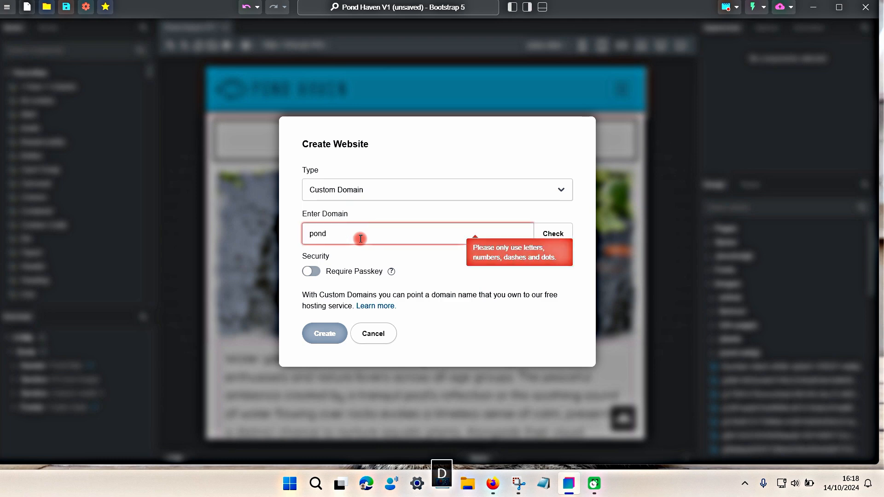
text(haven.xyz)
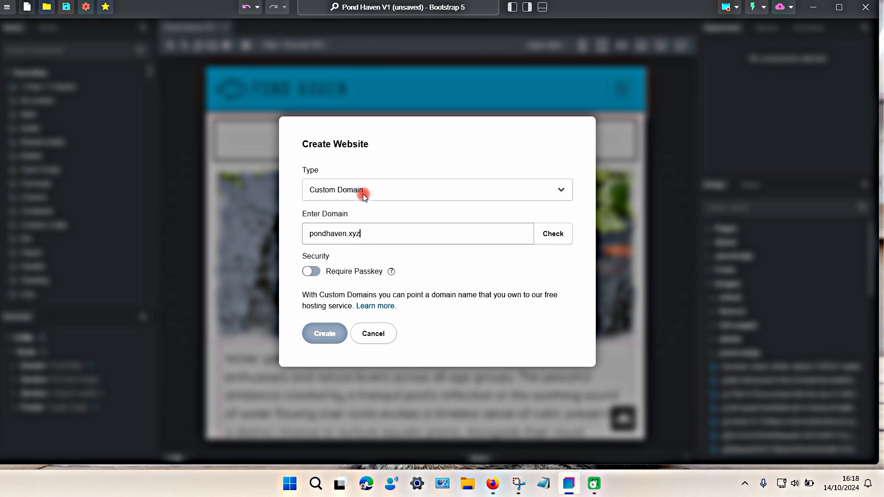
click(559, 236)
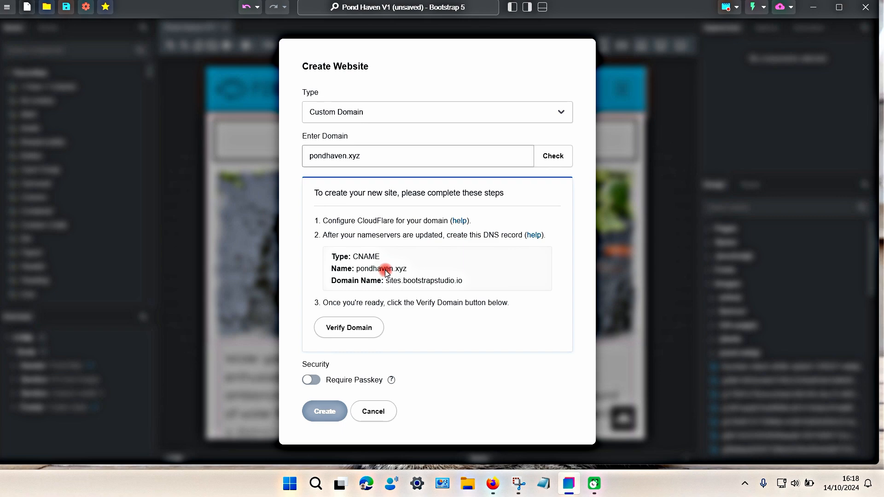
Step: Switch to Cloudflare in the browser, open the DNS records of pondhaven.xyz and start adding a new record
click(492, 485)
click(203, 35)
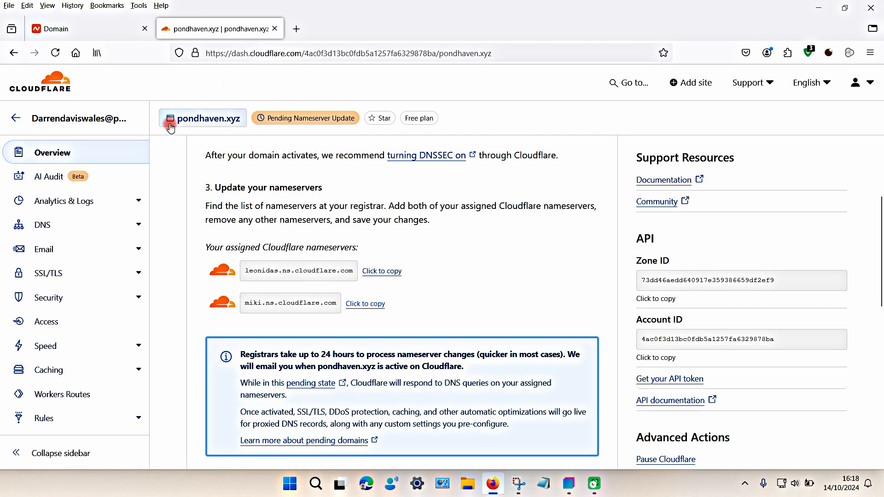
click(50, 226)
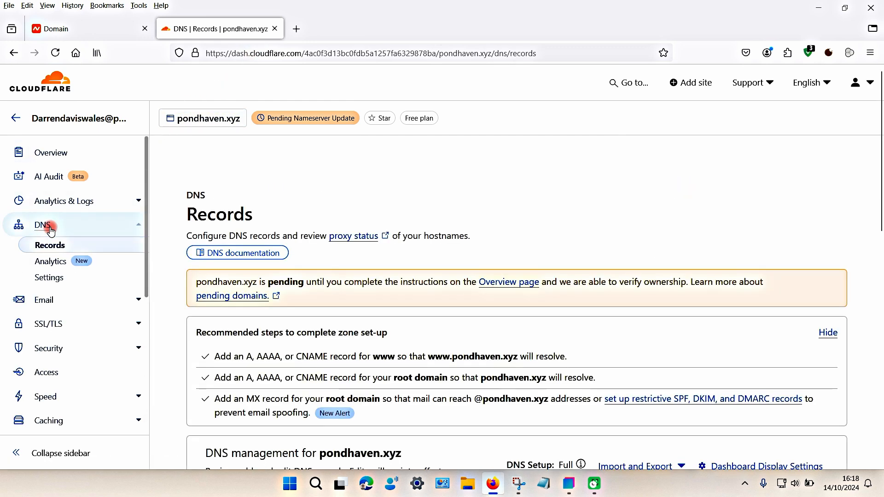
scroll(263, 230, down, 3)
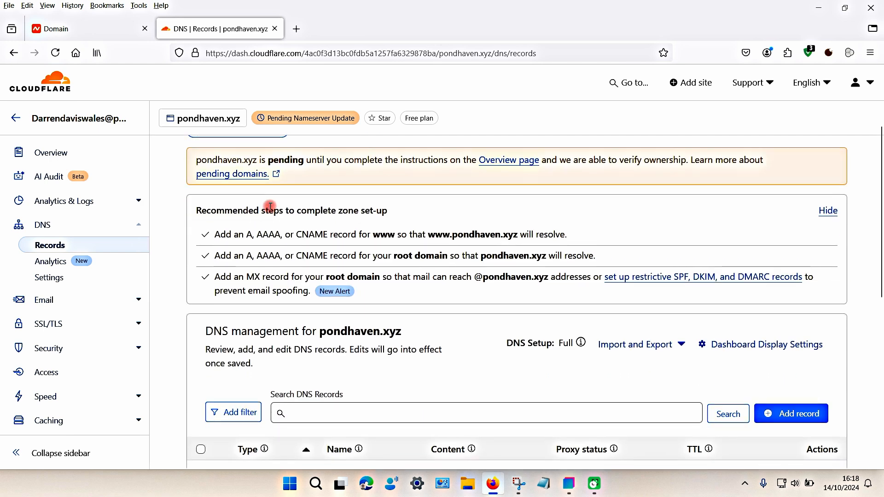
scroll(263, 211, down, 3)
scroll(270, 206, down, 3)
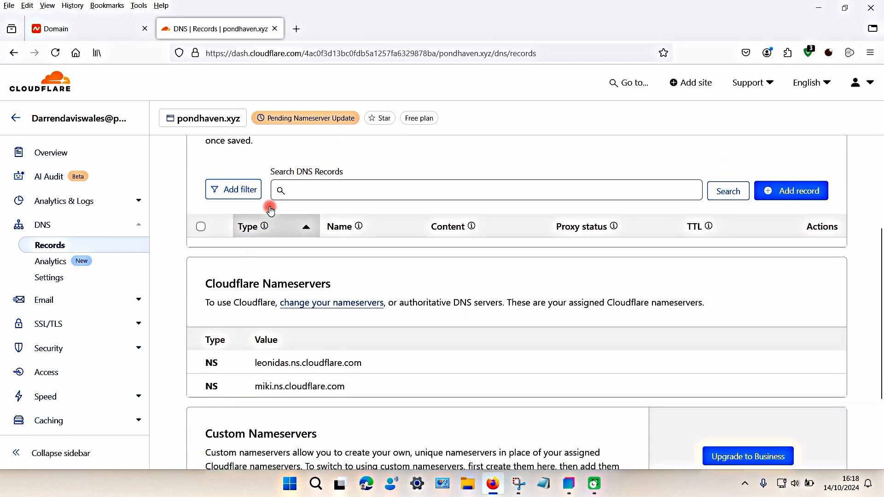
scroll(270, 206, up, 3)
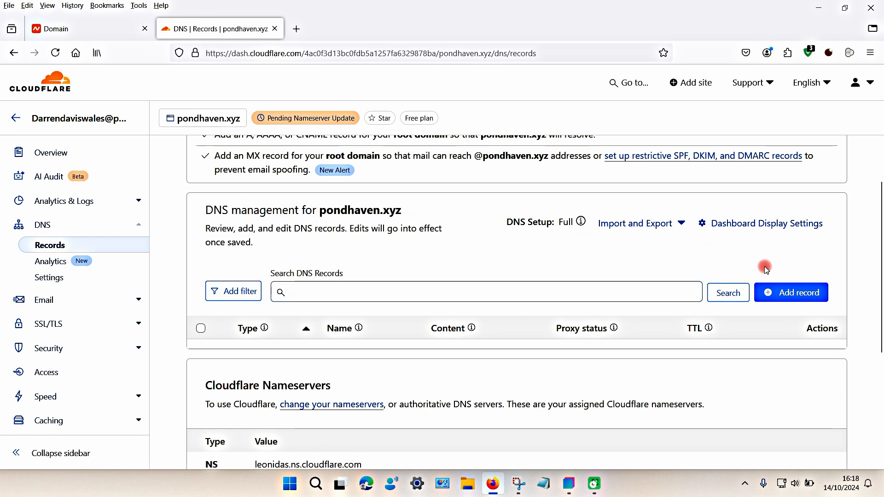
click(786, 294)
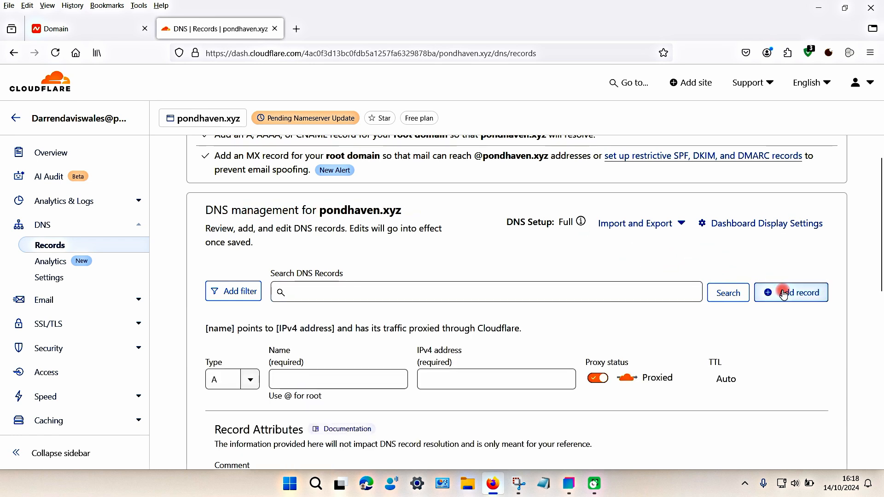
scroll(425, 207, down, 1)
scroll(425, 207, down, 1)
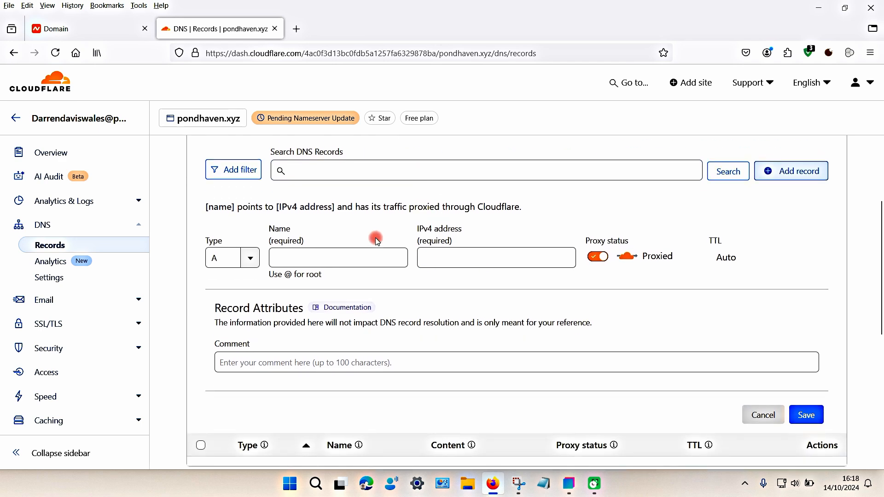
Step: Check the required DNS record in Bootstrap Studio and set the new Cloudflare record's type to CNAME
click(570, 484)
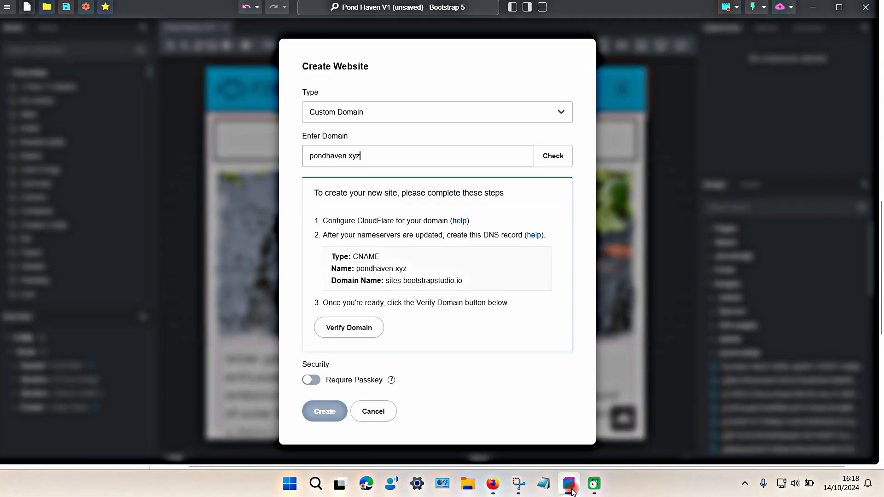
click(328, 278)
click(569, 488)
click(248, 266)
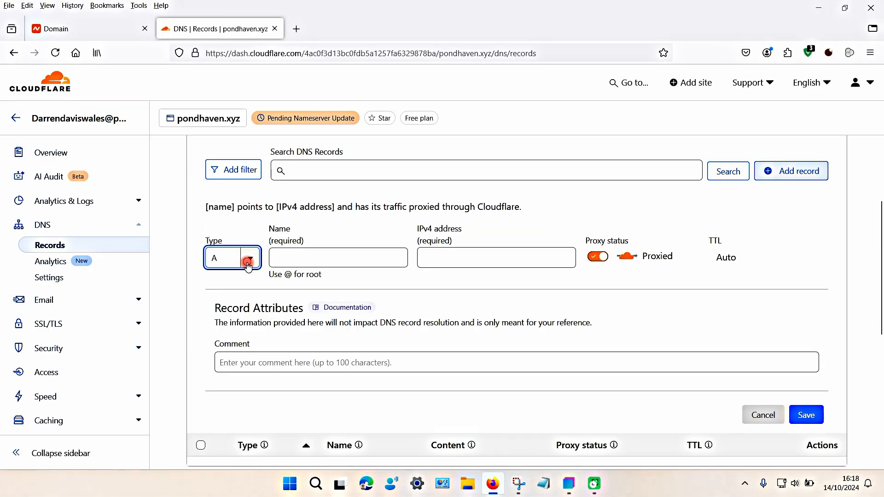
click(243, 366)
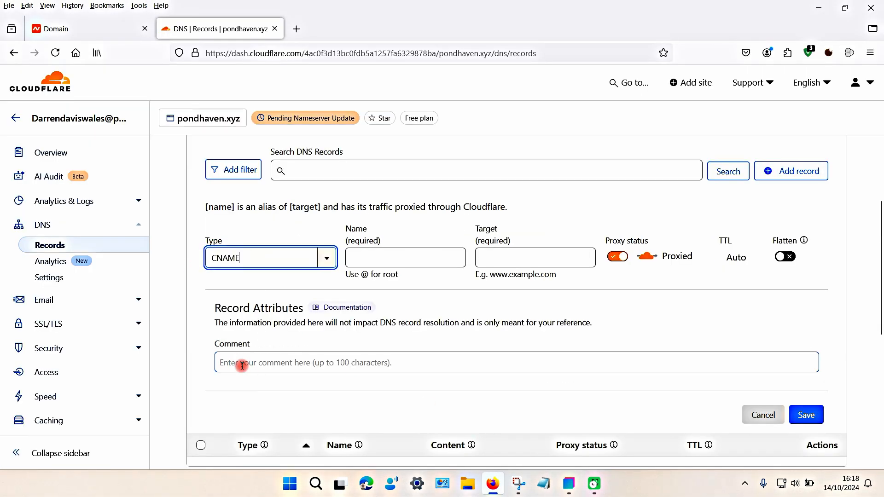
Step: Copy the record name pondhaven.xyz from Bootstrap Studio into the Name of the new CNAME record in Cloudflare
click(569, 483)
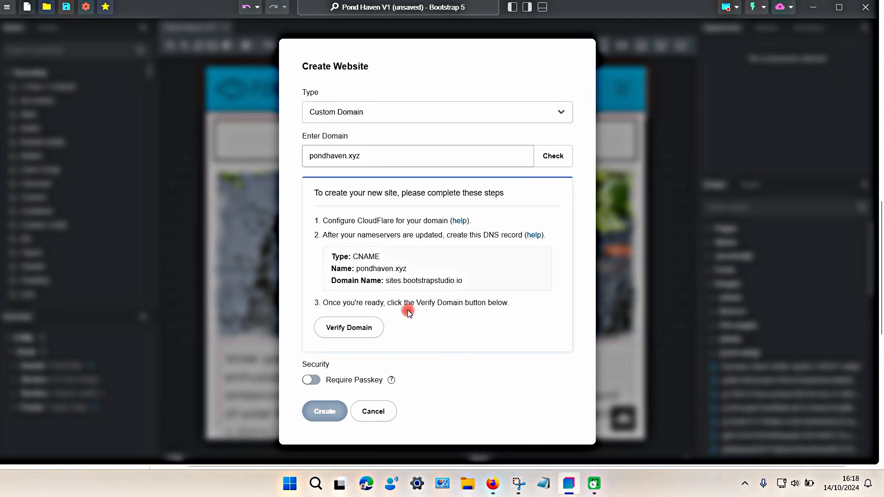
drag(409, 272, 366, 272)
right_click(380, 270)
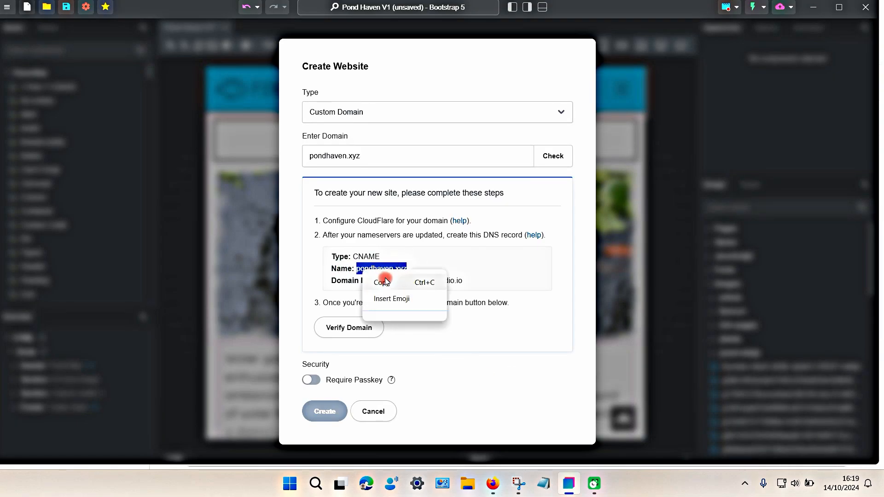
click(396, 279)
click(571, 481)
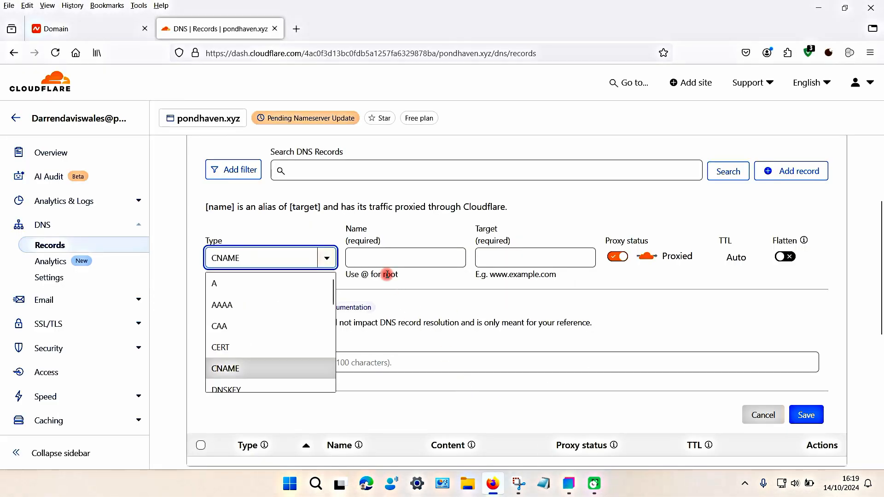
drag(391, 275, 385, 275)
click(381, 261)
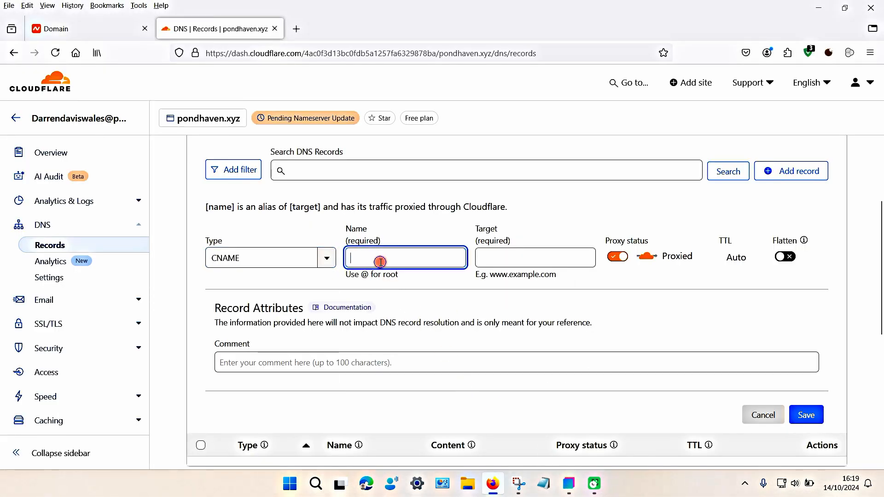
right_click(382, 263)
click(399, 348)
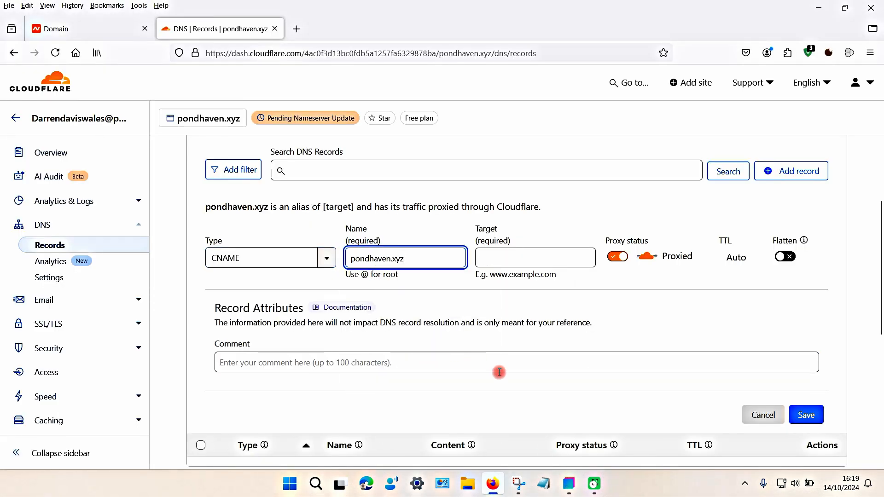
Step: Copy the domain name sites.bootstrapstudio.io from Bootstrap Studio into the CNAME record's Target in Cloudflare and save the record
click(570, 483)
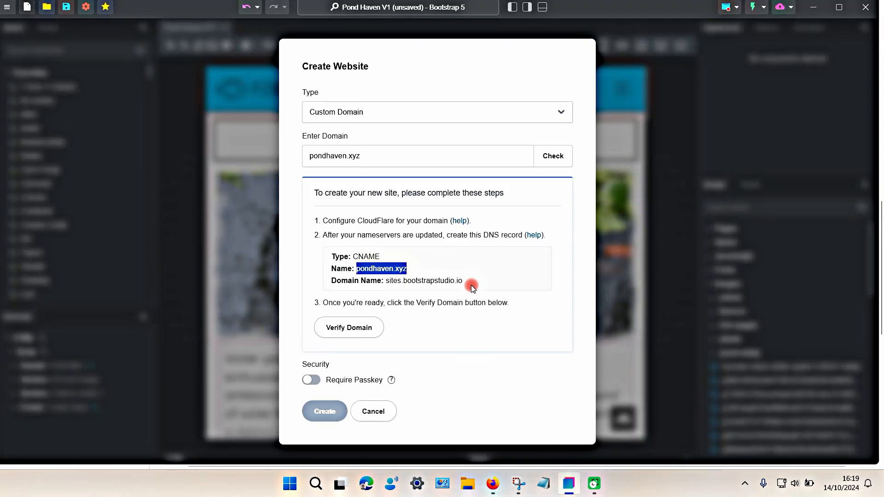
drag(468, 282, 395, 281)
click(402, 282)
drag(462, 285, 397, 287)
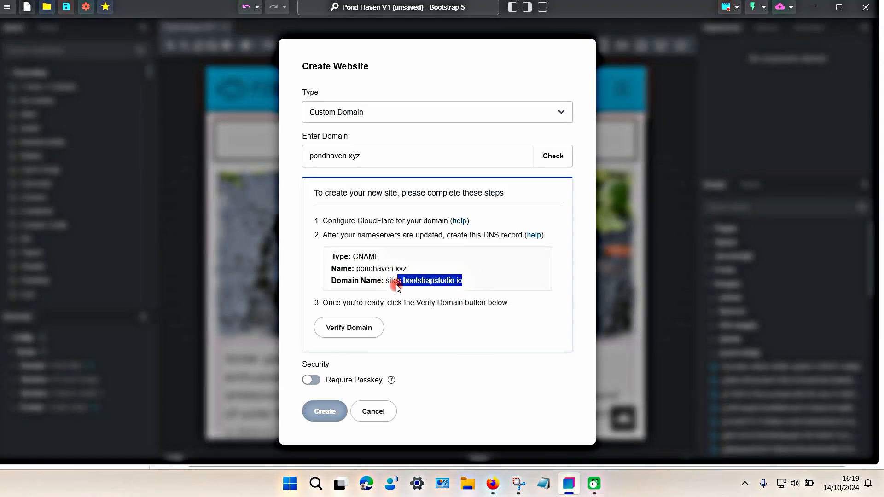
right_click(397, 282)
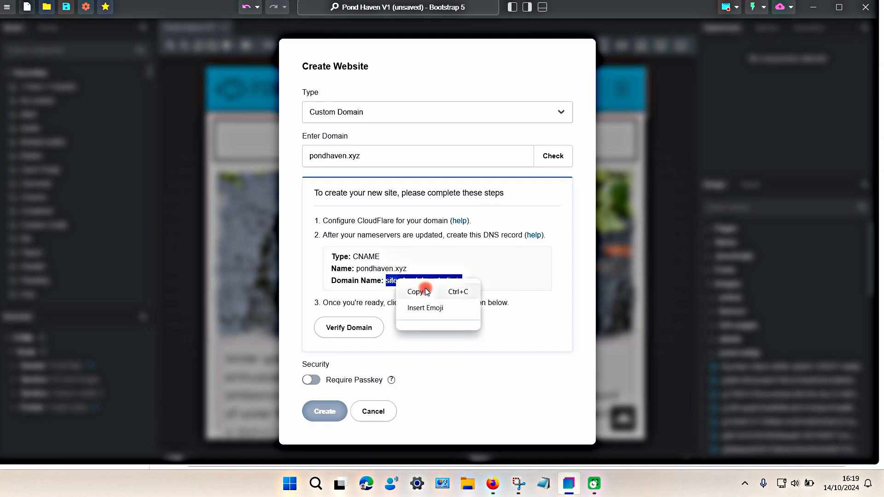
click(419, 290)
click(493, 484)
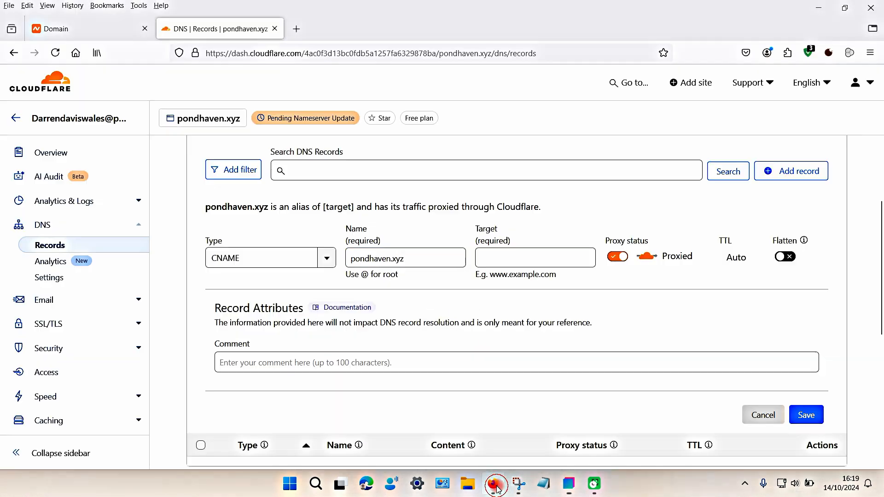
click(499, 264)
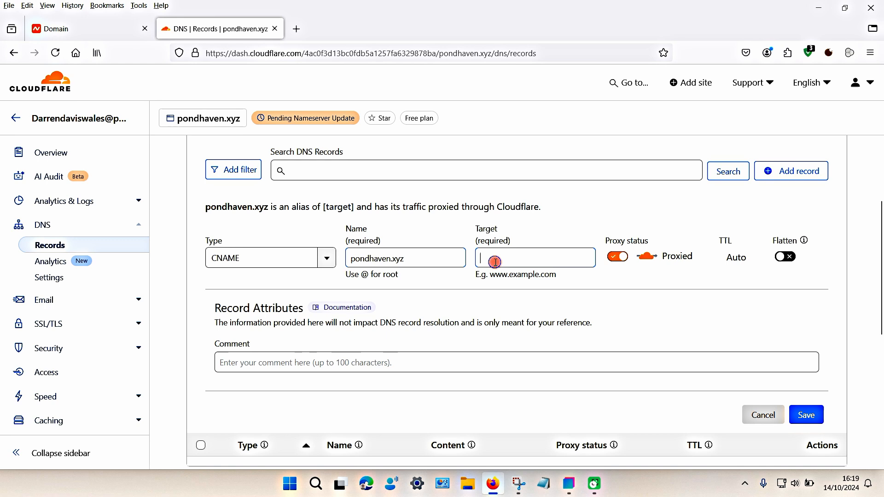
right_click(498, 261)
click(532, 345)
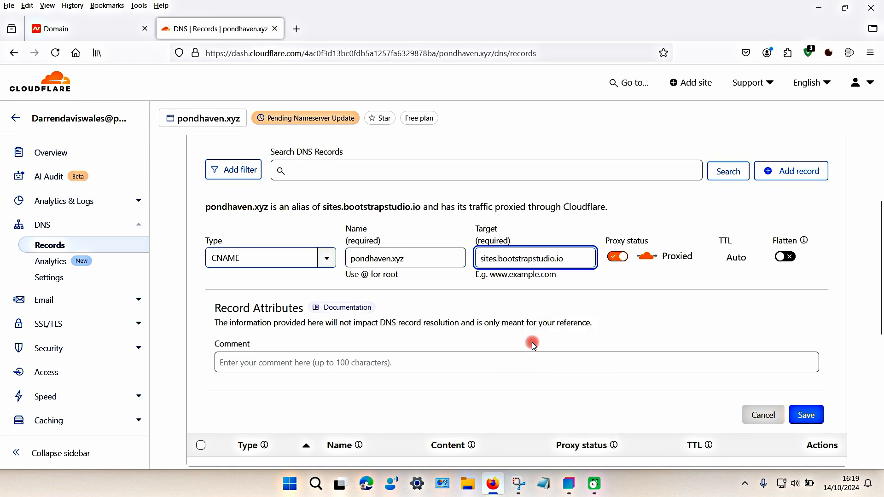
scroll(503, 286, down, 1)
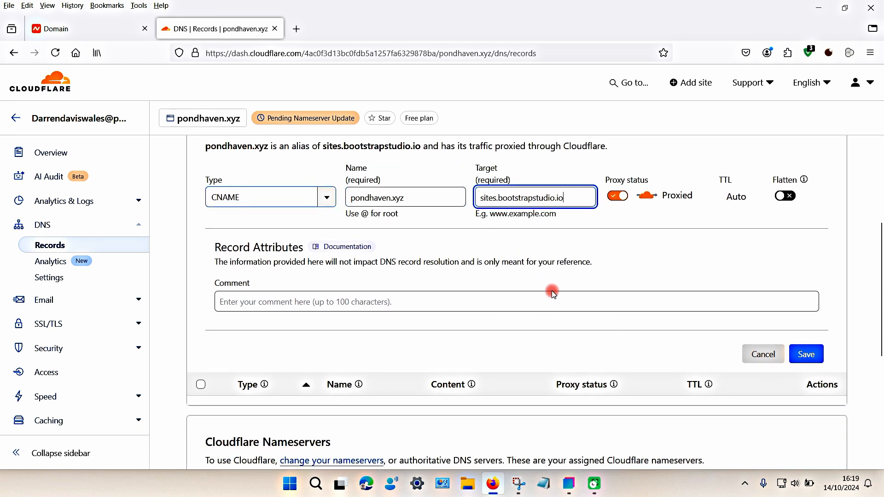
click(801, 357)
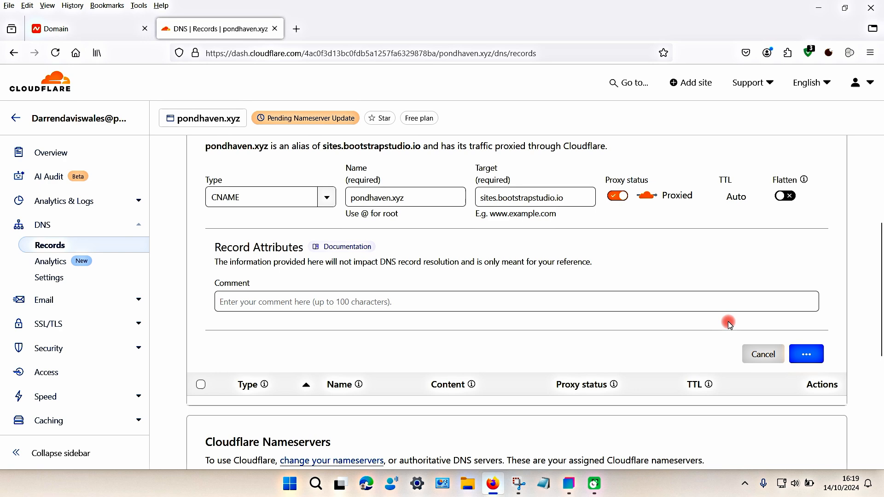
scroll(396, 269, up, 1)
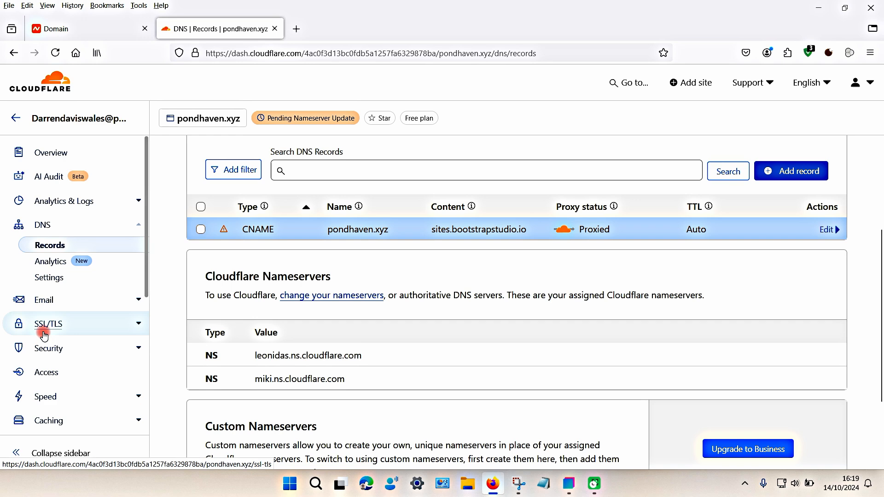
Step: In the SSL/TLS edge certificate settings of pondhaven.xyz, turn Always Use HTTPS off and back on
click(139, 323)
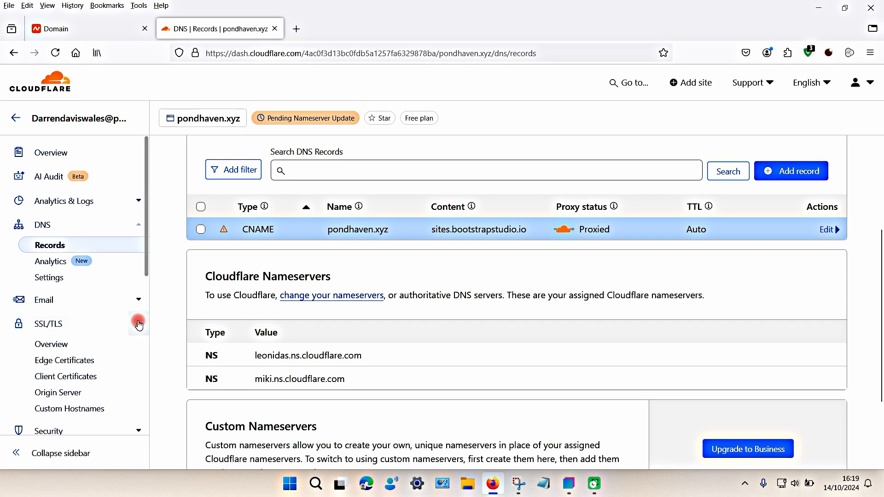
click(69, 366)
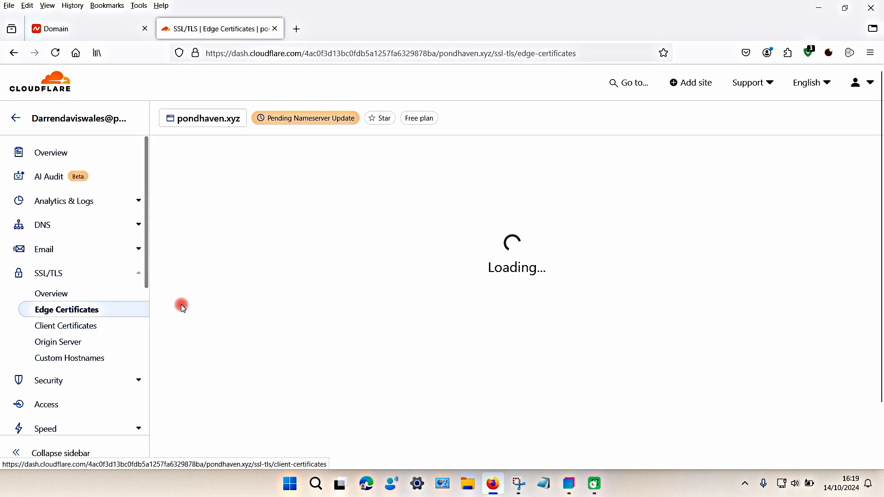
scroll(293, 244, down, 8)
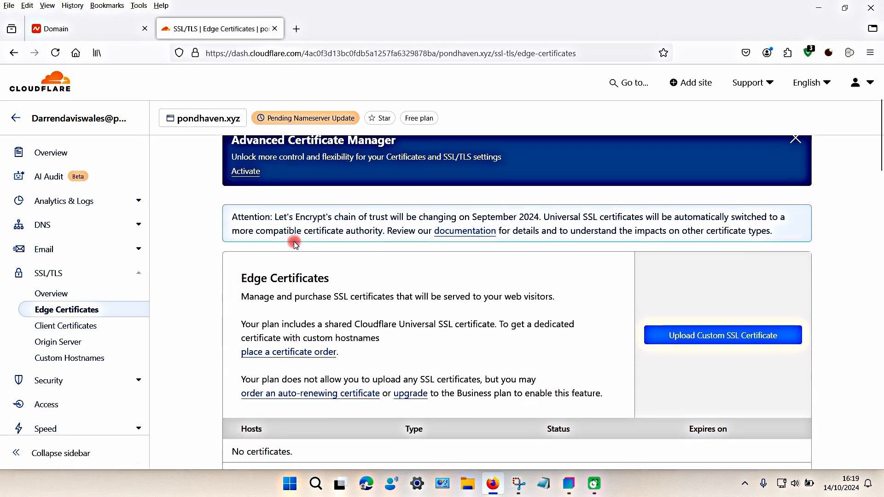
scroll(304, 232, down, 10)
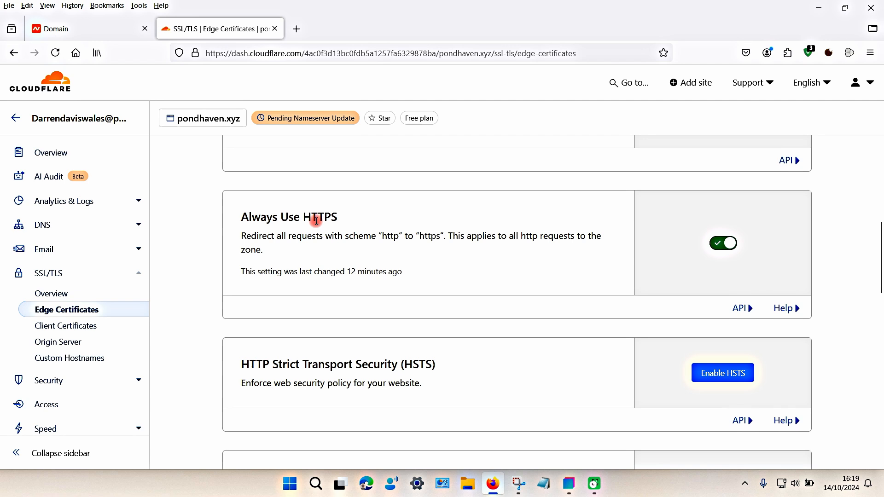
click(722, 252)
click(732, 240)
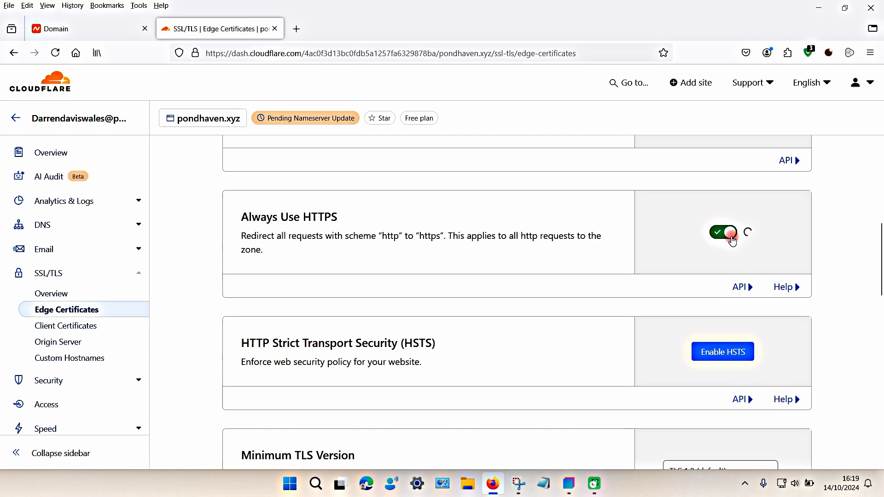
Step: Open the DNS records of pondhaven.xyz and review the CNAME record and the assigned Cloudflare nameservers
scroll(497, 222, up, 1)
scroll(497, 222, up, 6)
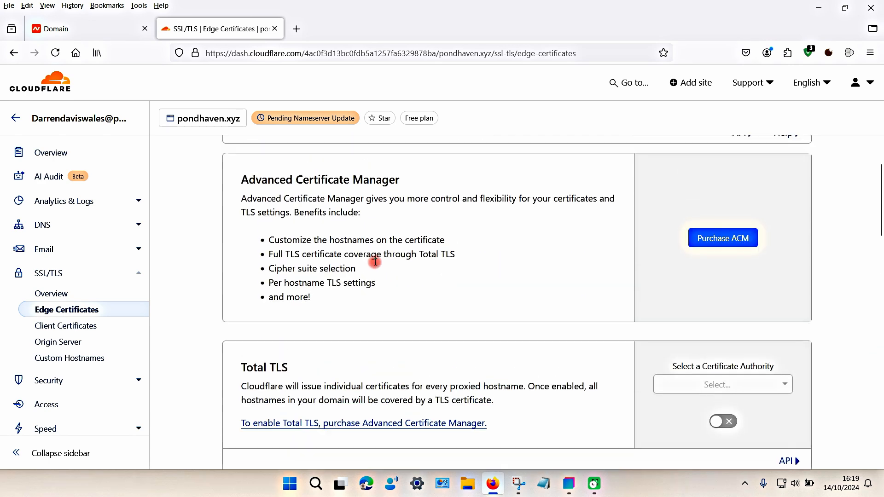
click(62, 225)
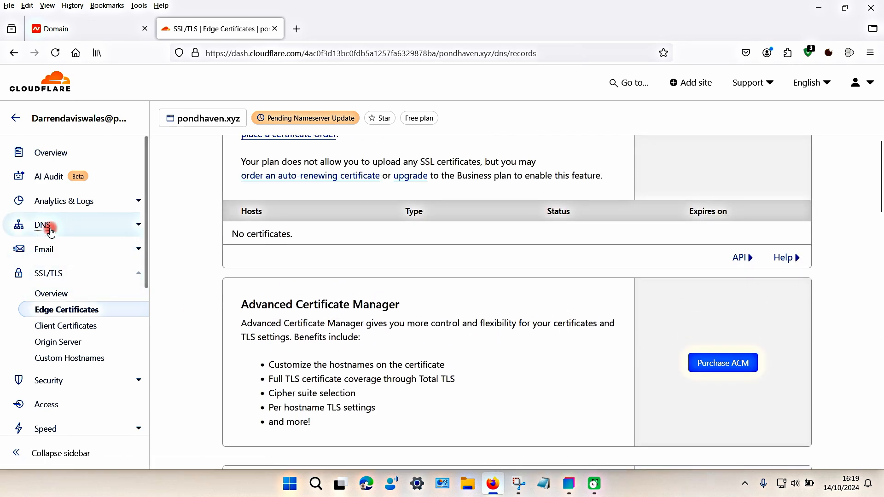
scroll(387, 240, down, 6)
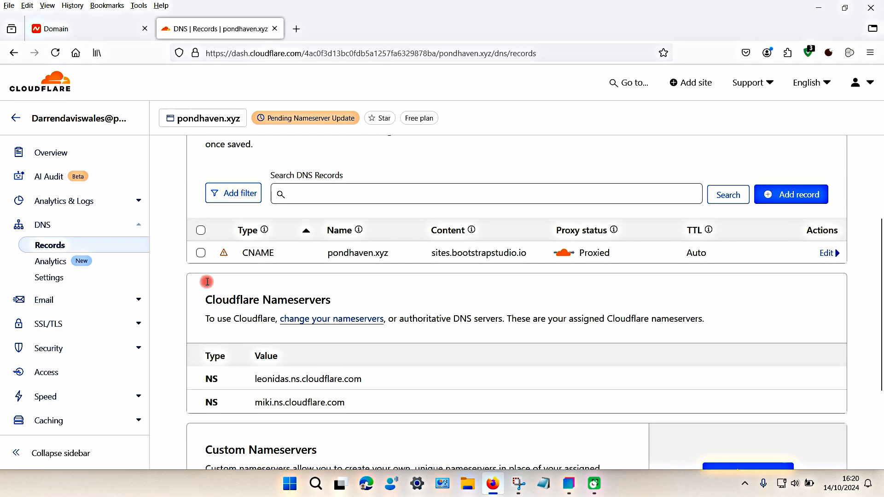
scroll(322, 222, down, 1)
scroll(271, 221, up, 3)
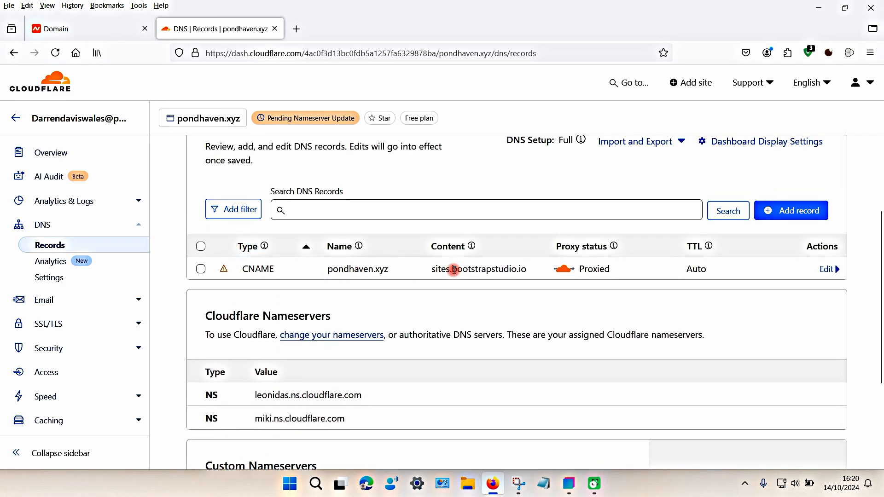
scroll(432, 263, down, 2)
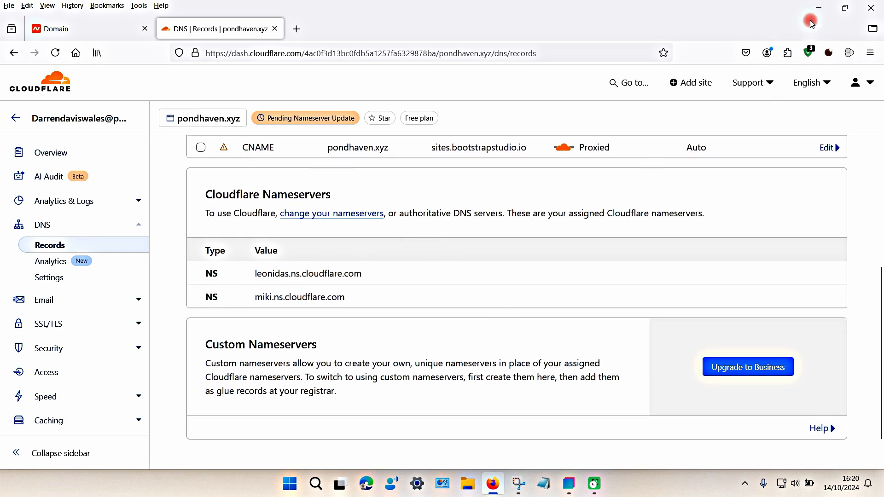
Step: Switch to Bootstrap Studio, verify pondhaven.xyz as the new website's custom domain, and close the website manager
click(818, 7)
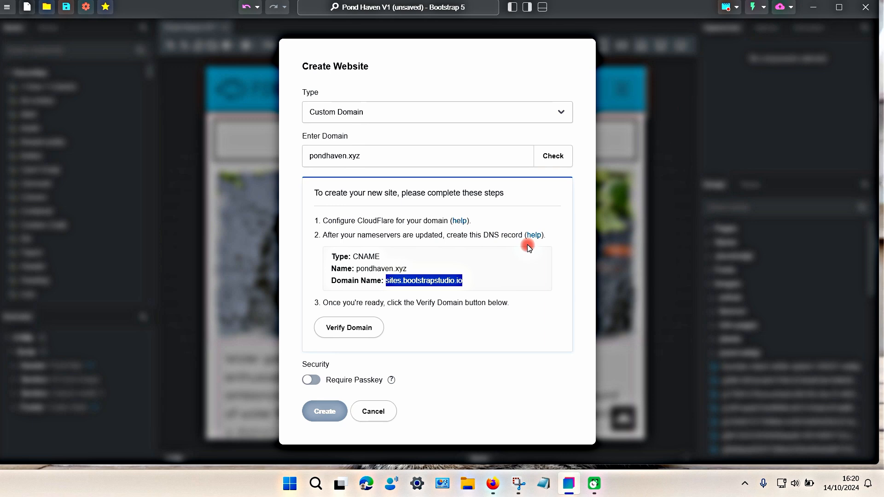
click(352, 328)
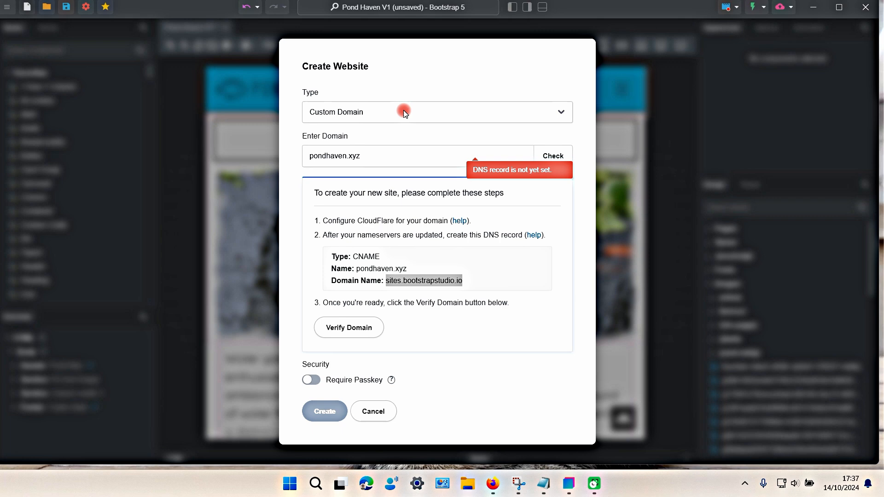
click(352, 328)
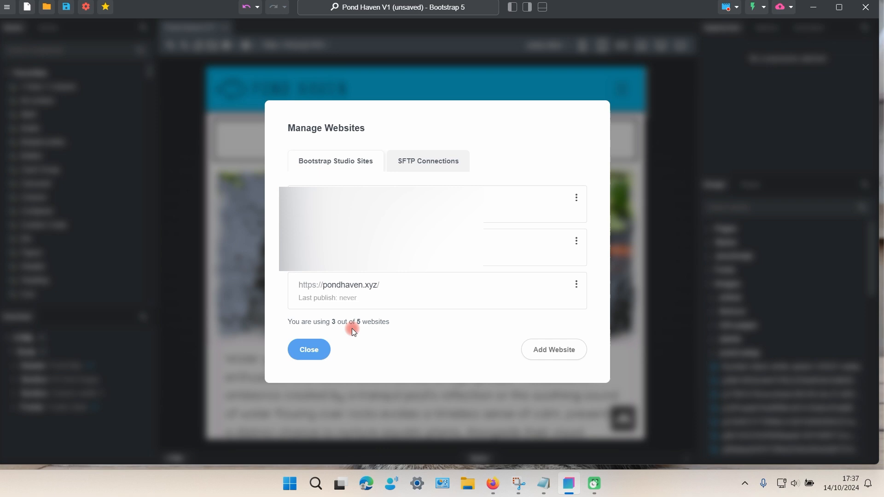
click(322, 352)
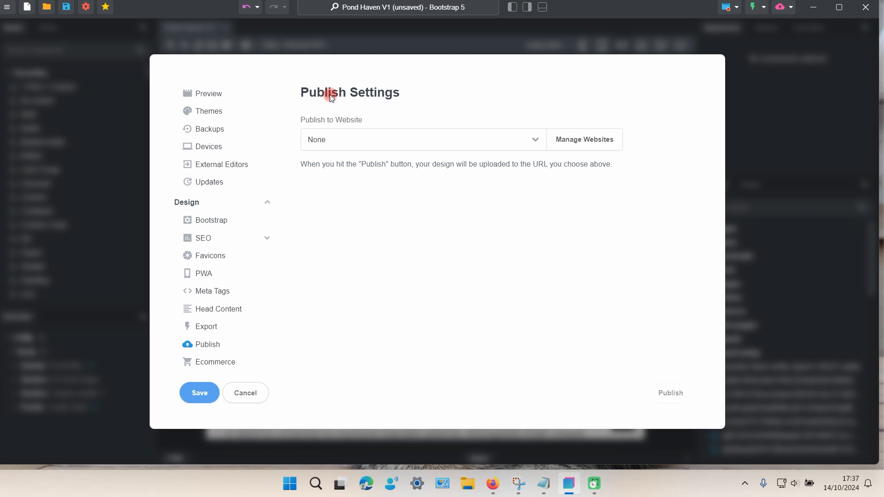
click(536, 140)
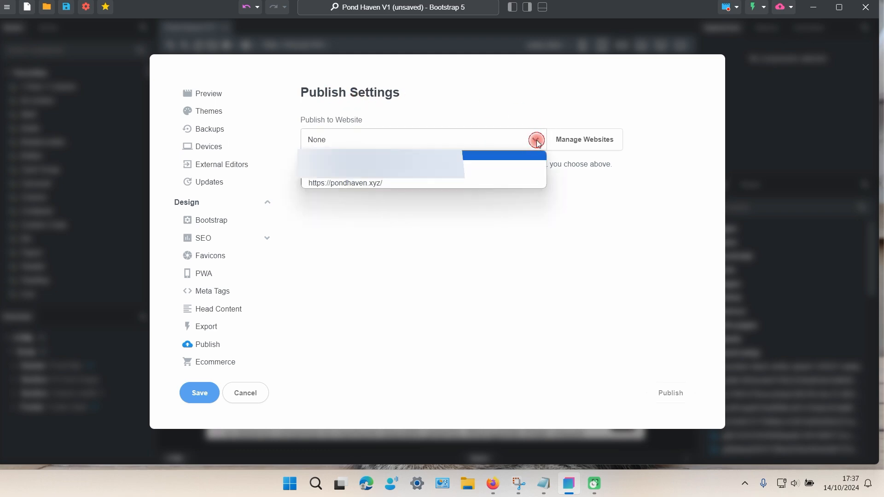
click(451, 181)
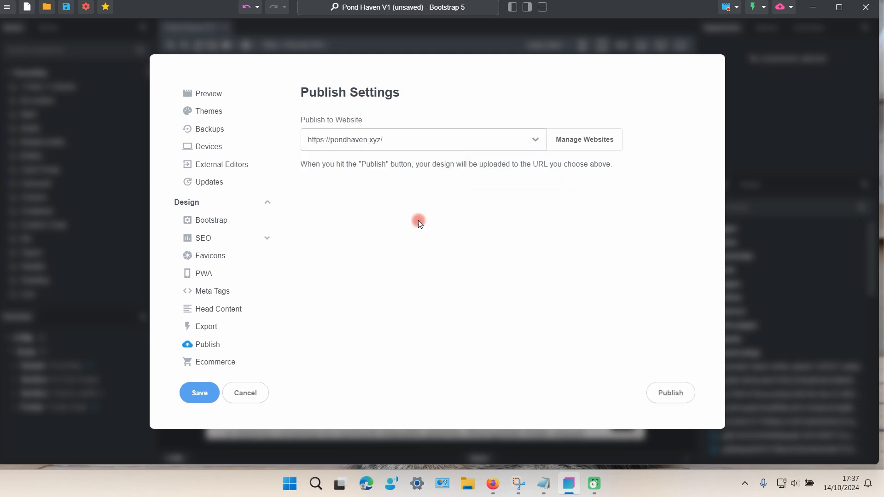
click(218, 396)
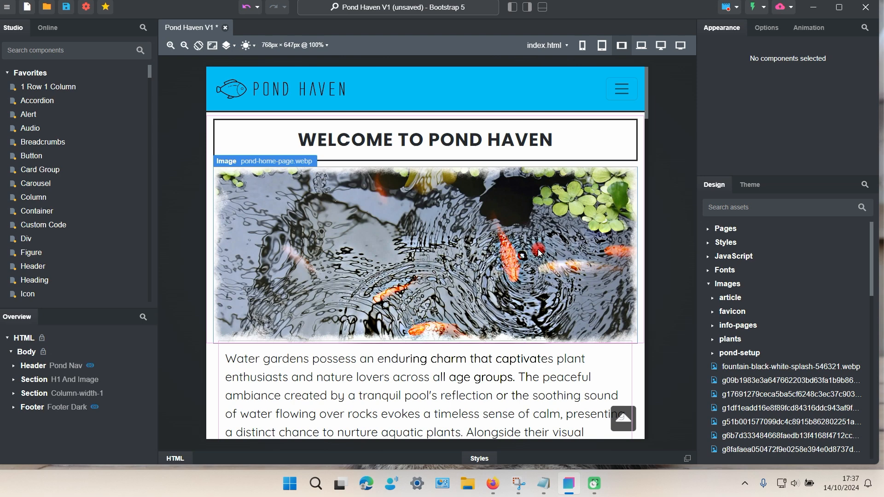
Step: Publish the Pond Haven design and open the live site in the browser to look over its home page
click(780, 8)
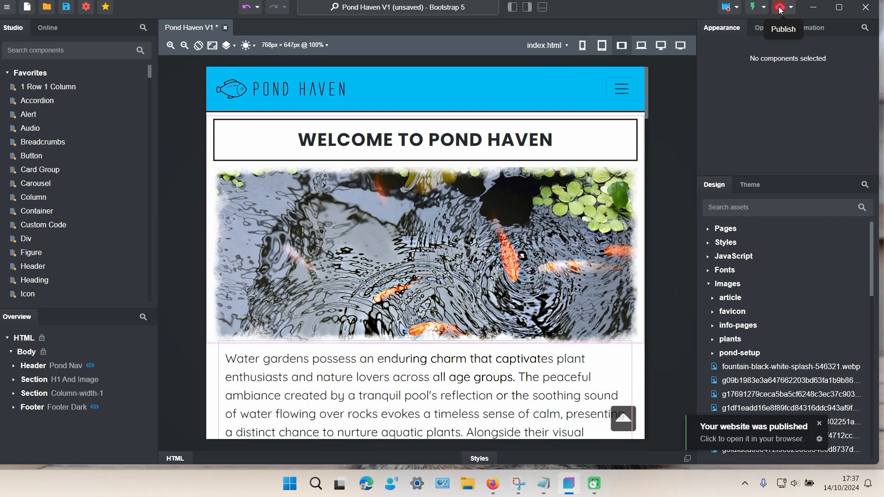
click(731, 430)
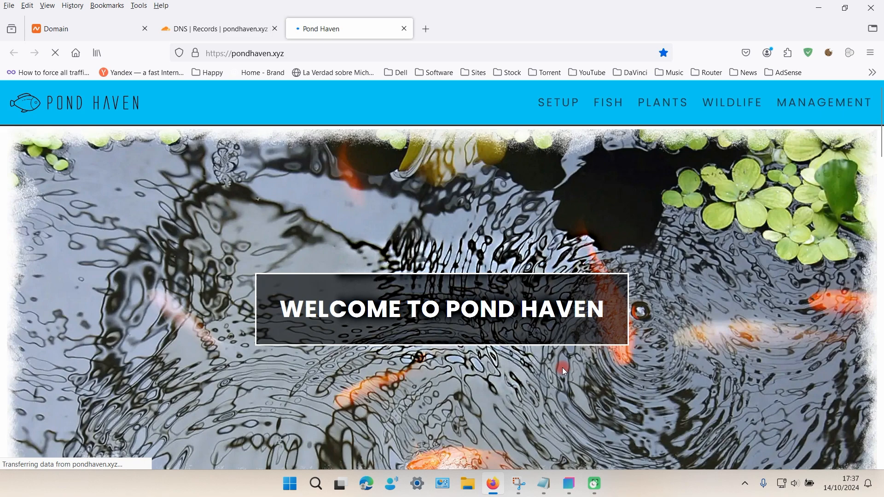
scroll(216, 292, down, 7)
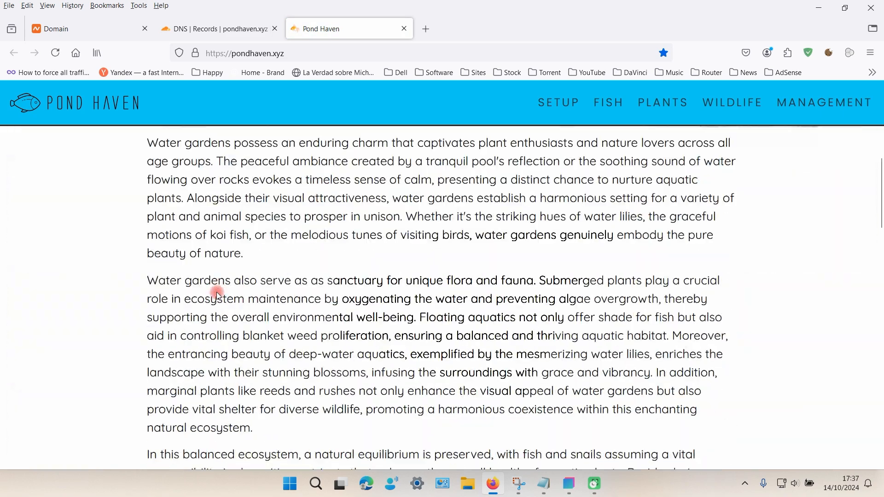
scroll(217, 292, up, 7)
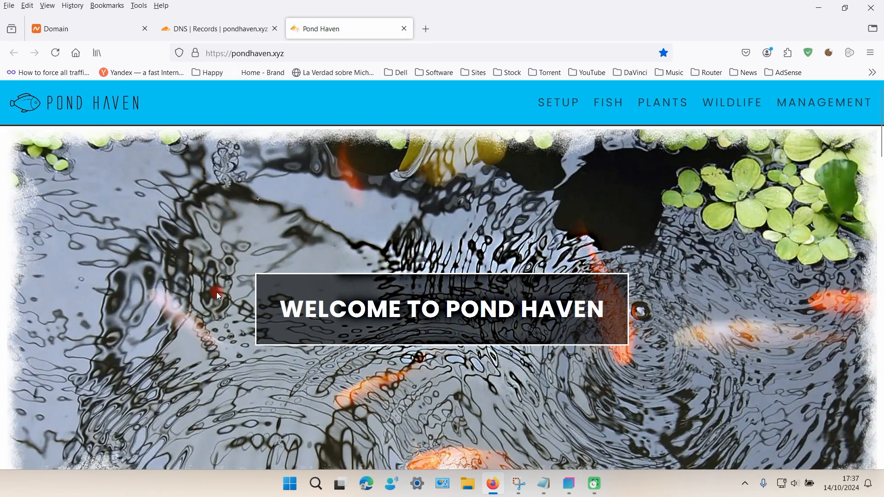